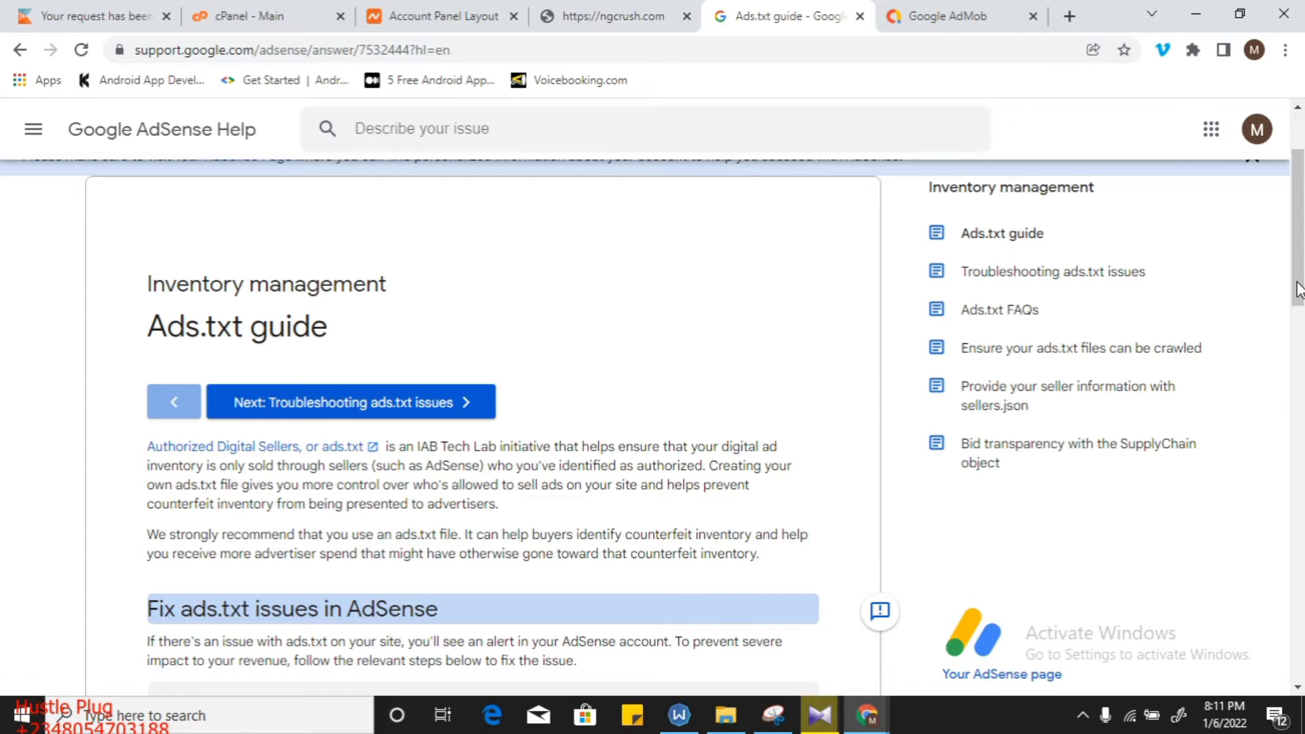
# Read the Ads.txt guide from its introduction through the sample line for adding a publisher ID to an ads.txt file.
pyautogui.scroll(-3, 1298, 289)
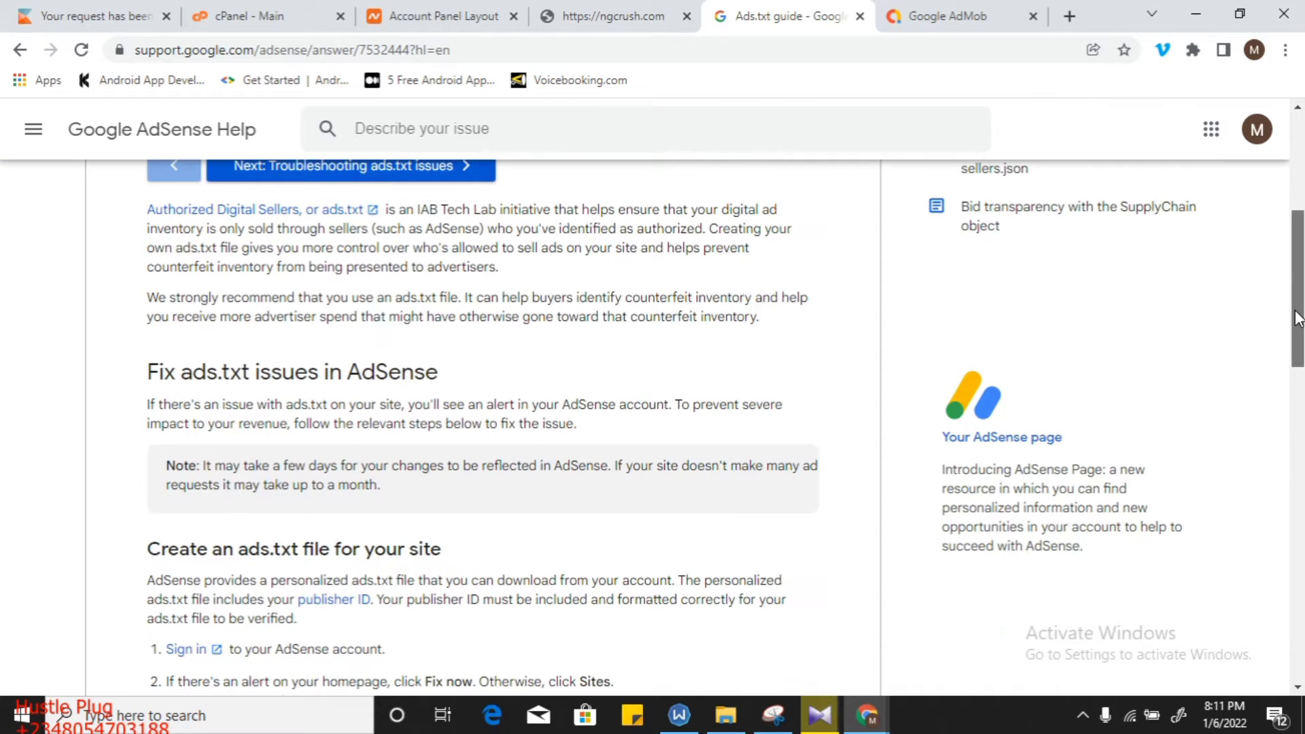
pyautogui.click(1297, 108)
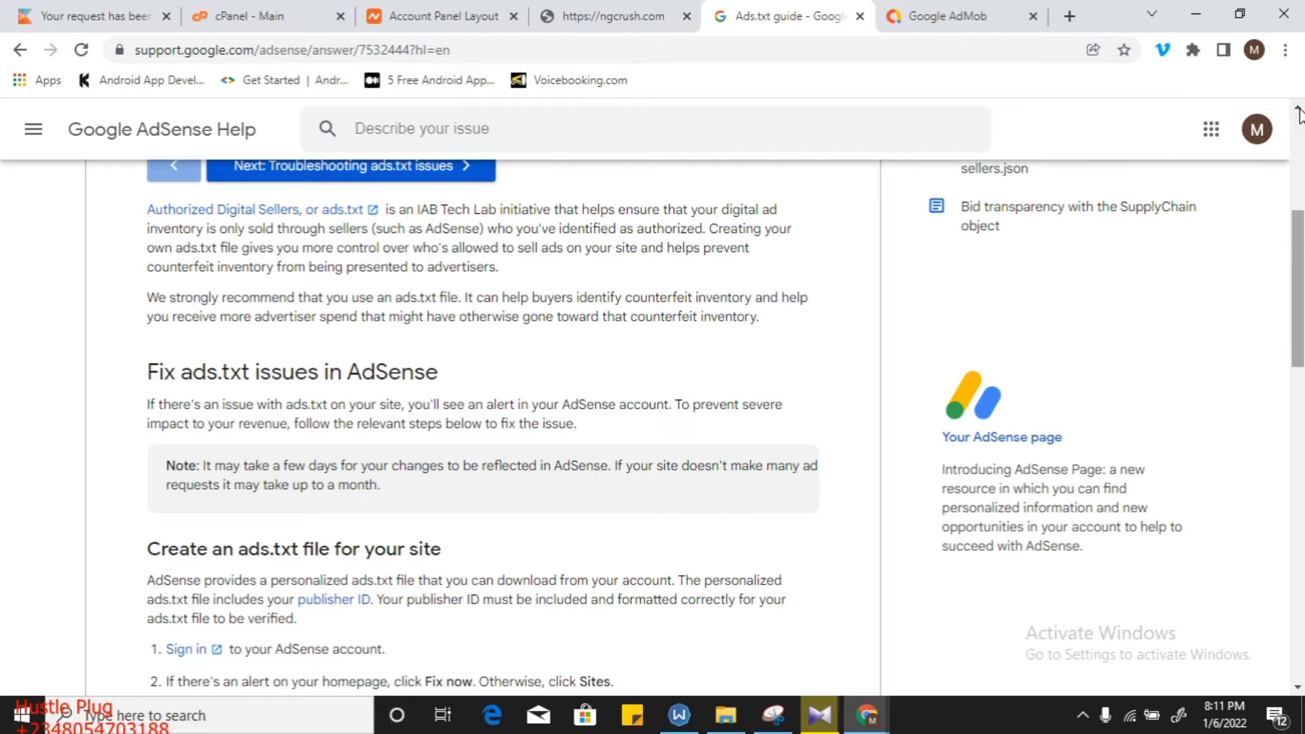
pyautogui.scroll(1, 1298, 113)
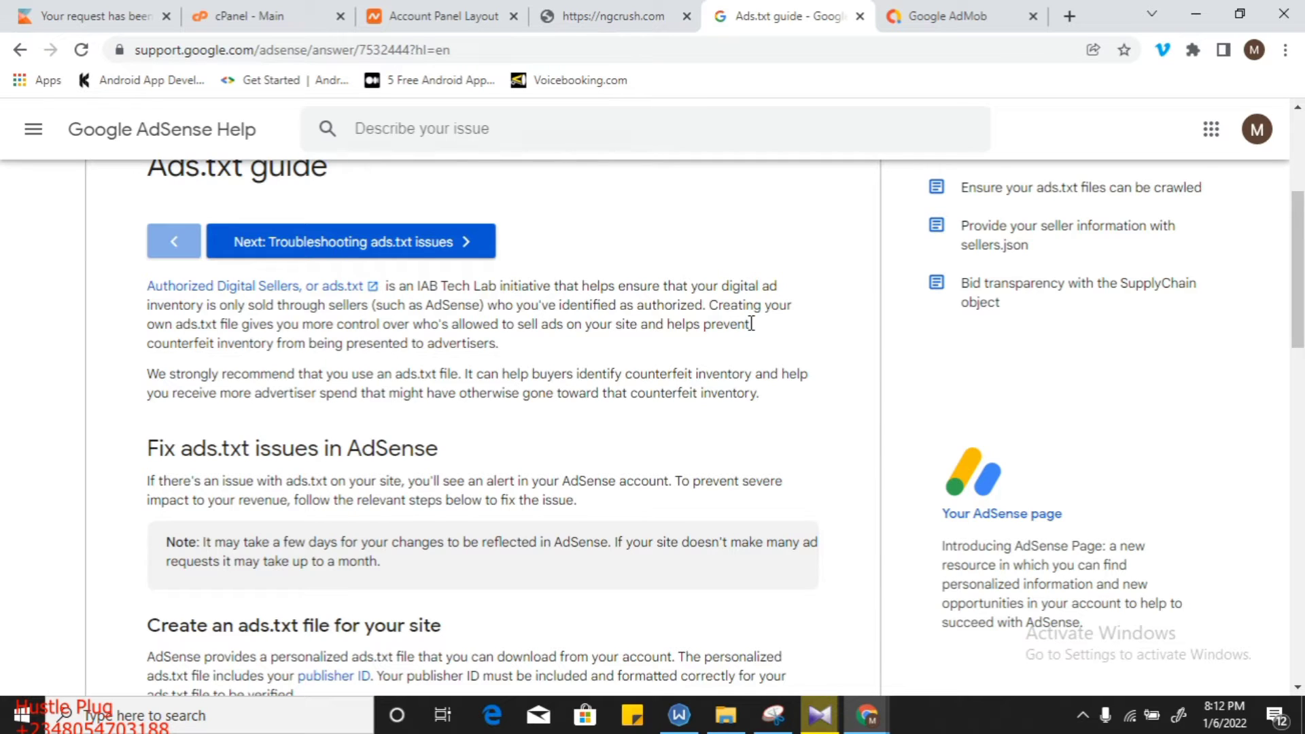
pyautogui.moveTo(750, 324); pyautogui.dragTo(582, 285)
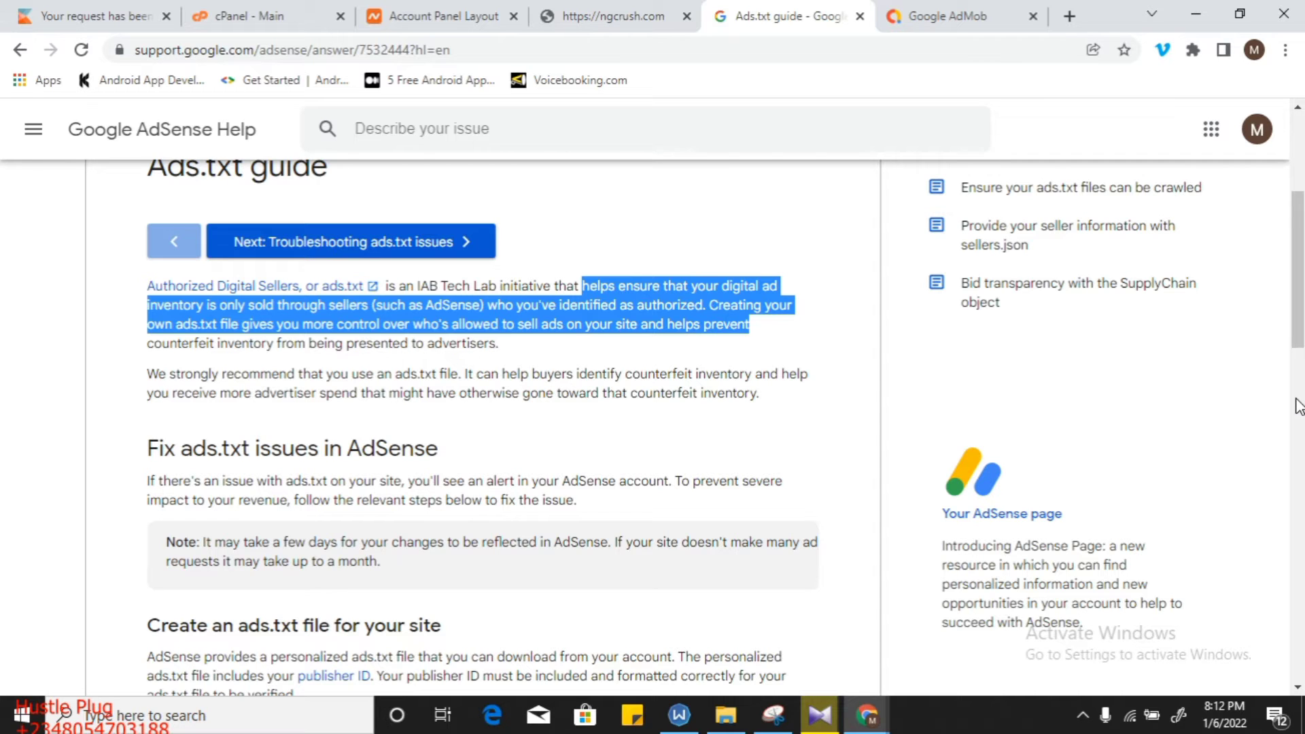
pyautogui.scroll(-4, 1298, 406)
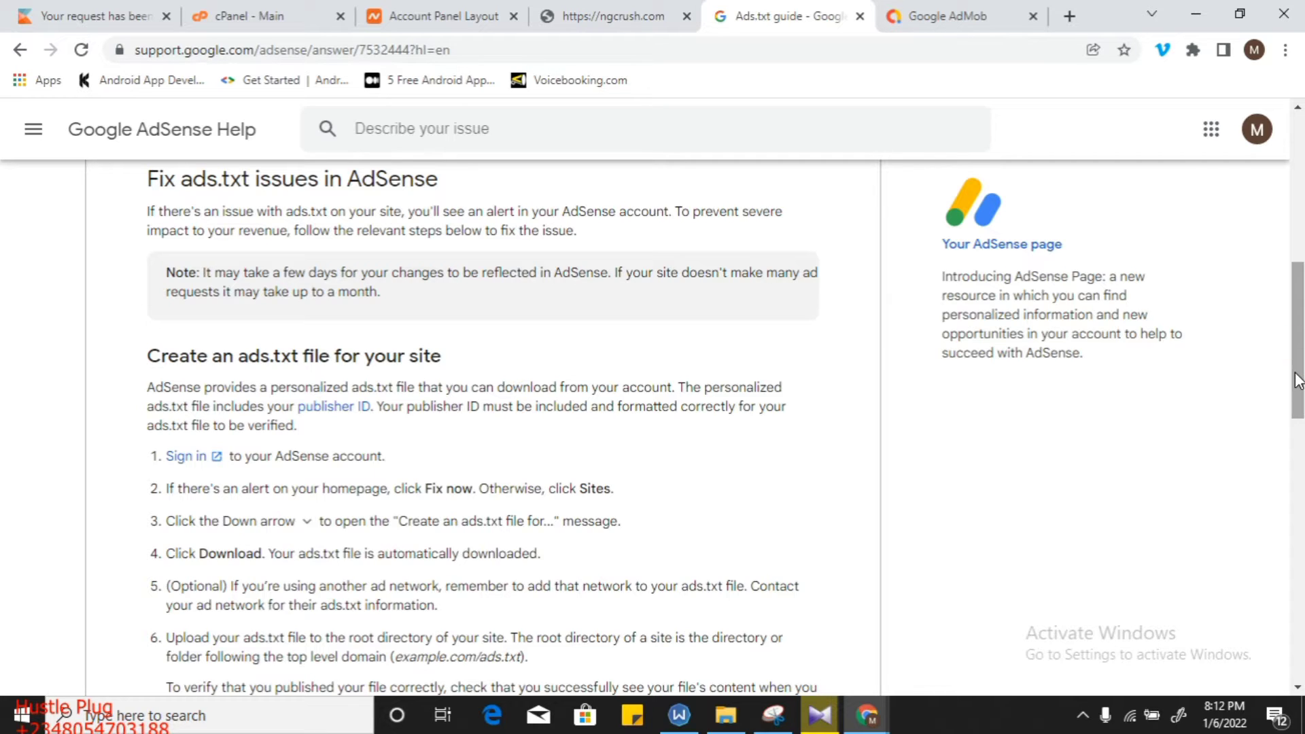
pyautogui.moveTo(1298, 381); pyautogui.dragTo(1298, 381)
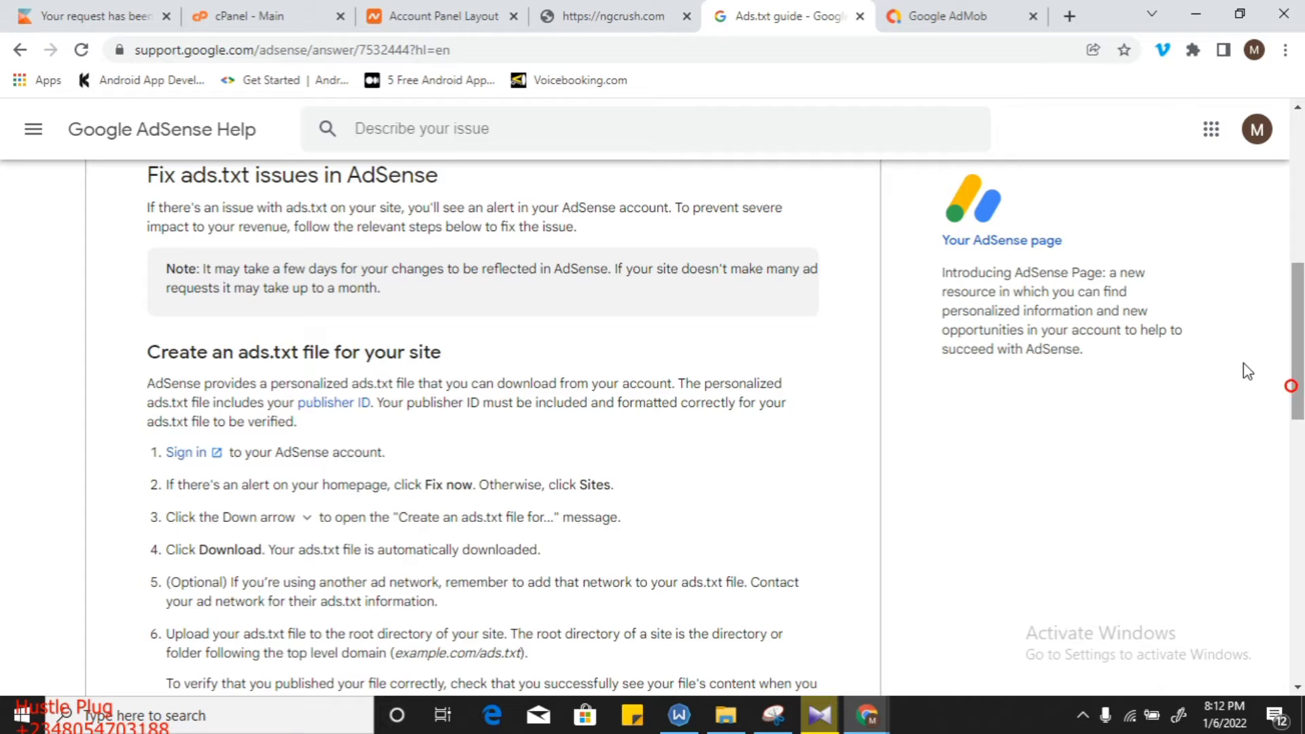
pyautogui.scroll(-8, 1247, 371)
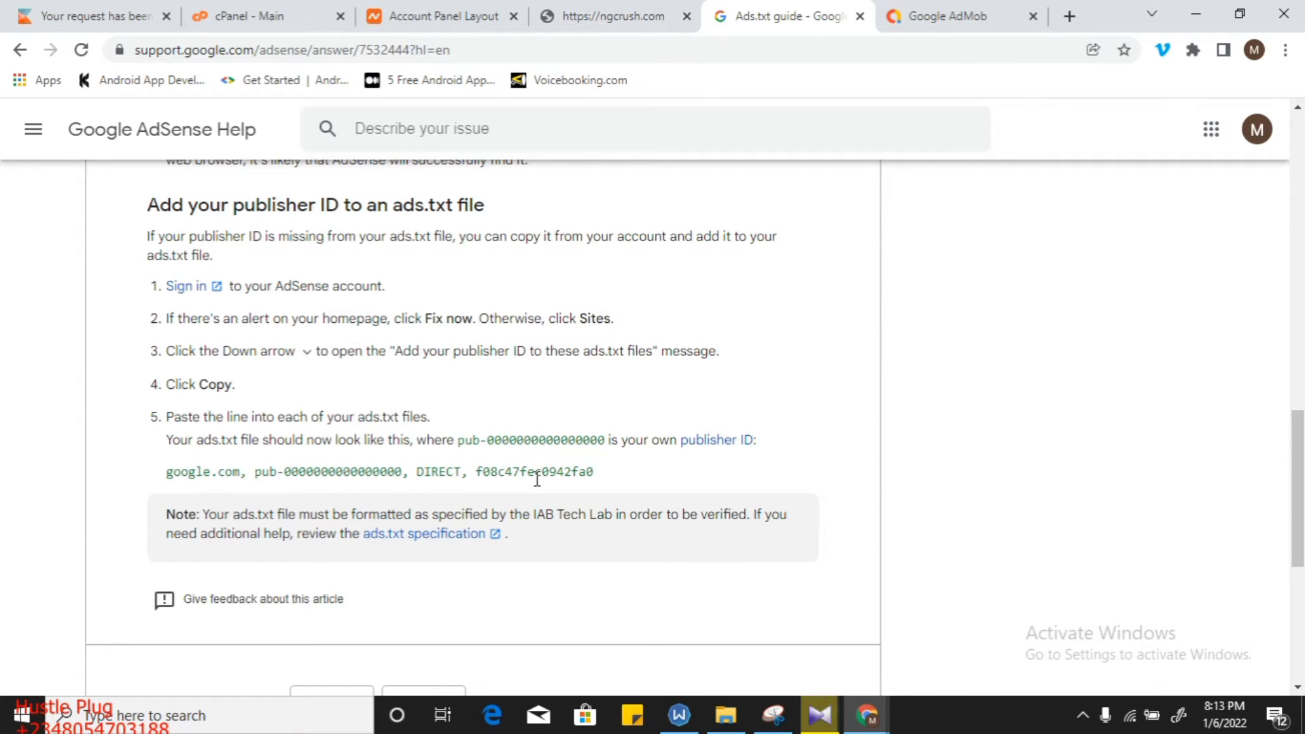
pyautogui.moveTo(537, 479); pyautogui.dragTo(594, 474)
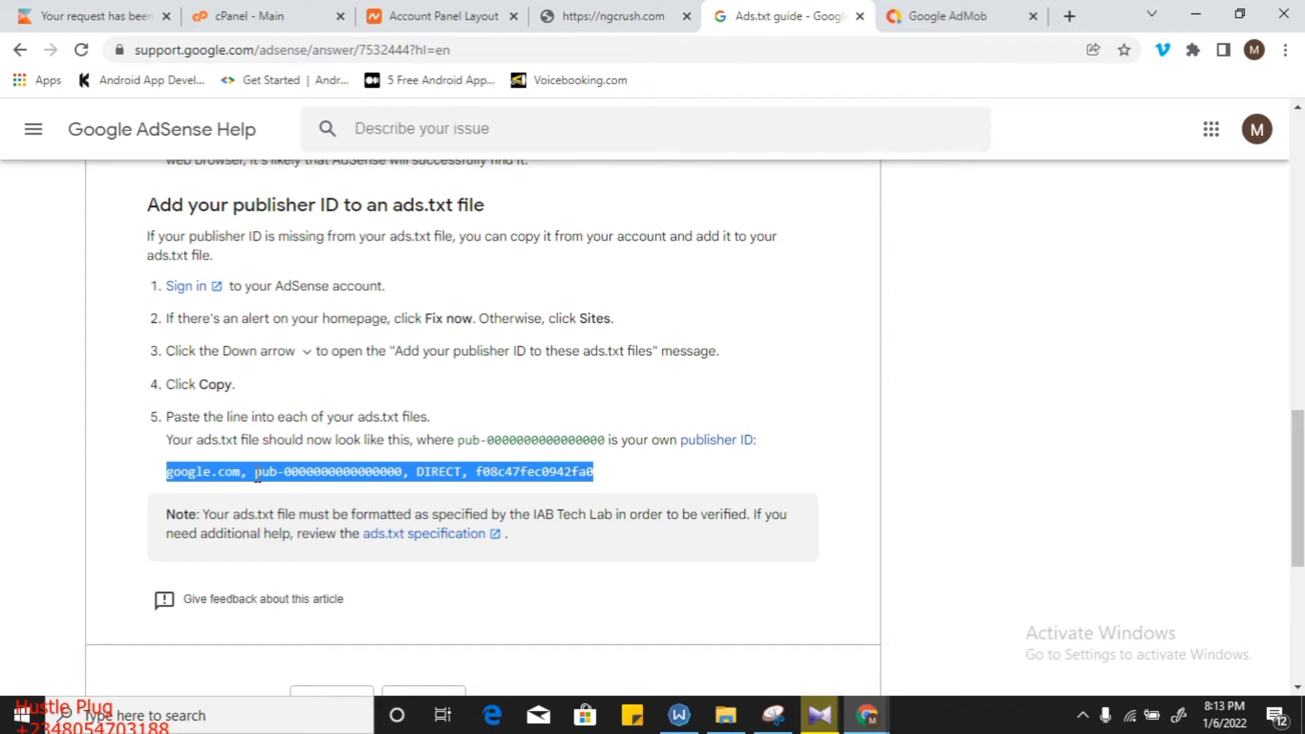
pyautogui.click(569, 379)
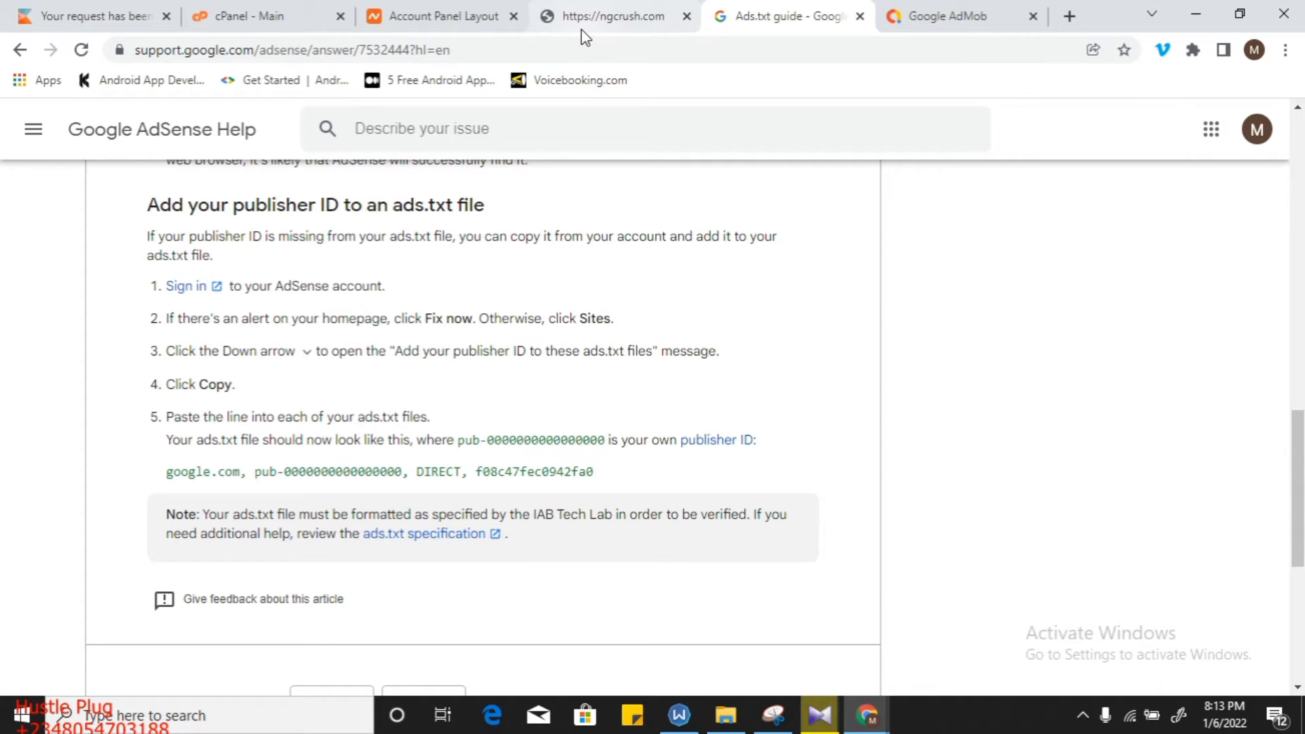
# Load blogspot.com in the browser tab showing ngcrush.com and start creating a new blog.
pyautogui.moveTo(581, 30)
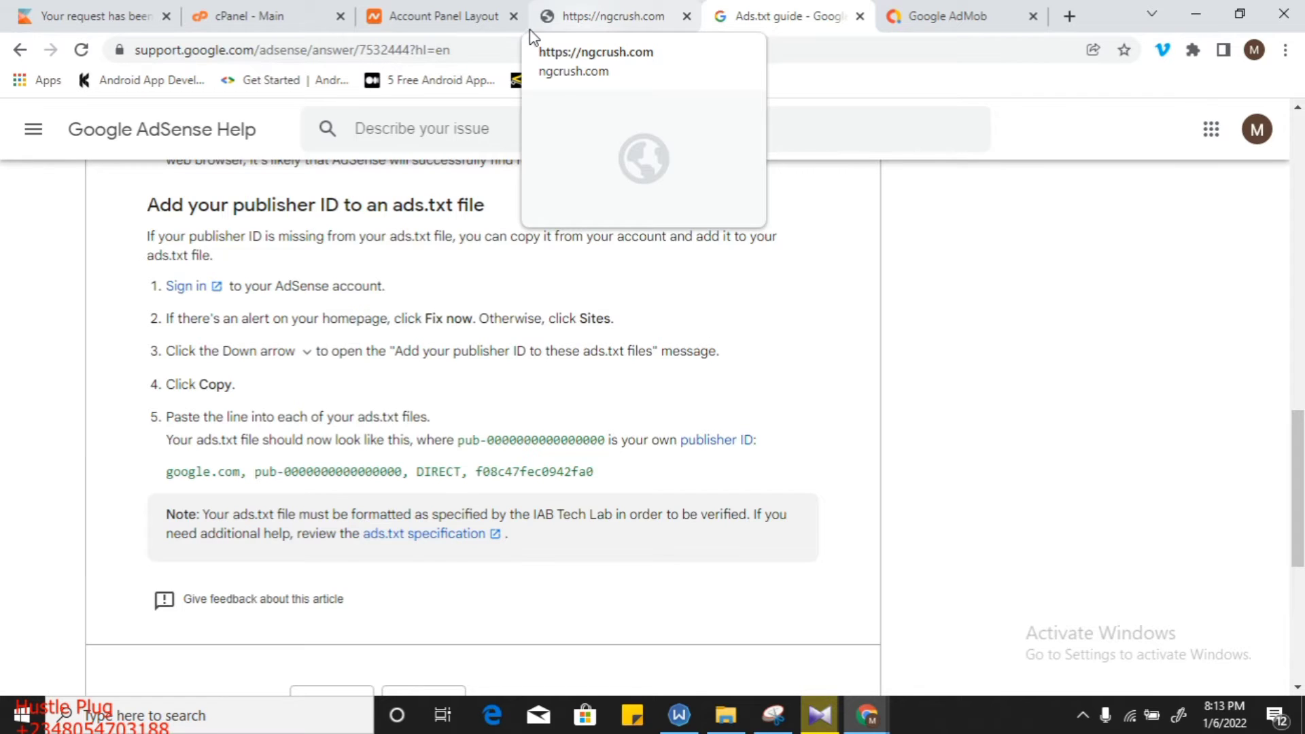
pyautogui.click(581, 20)
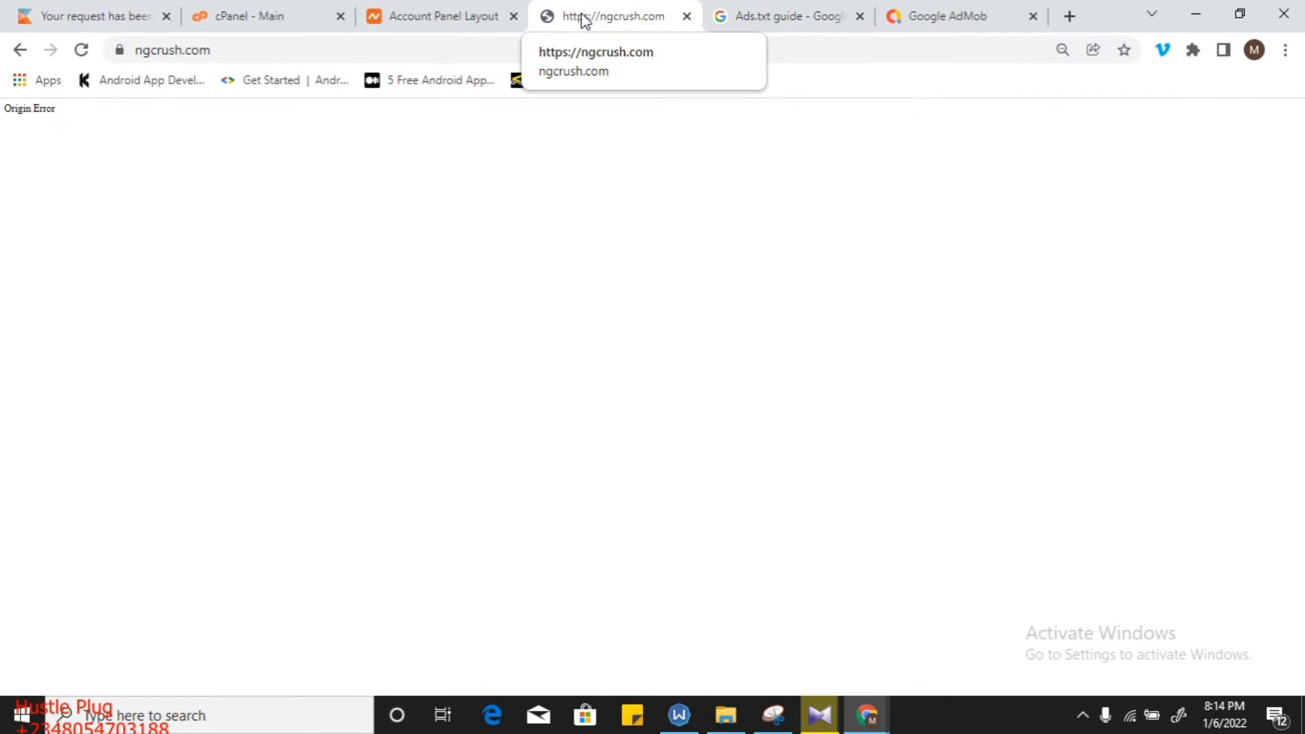
pyautogui.click(442, 51)
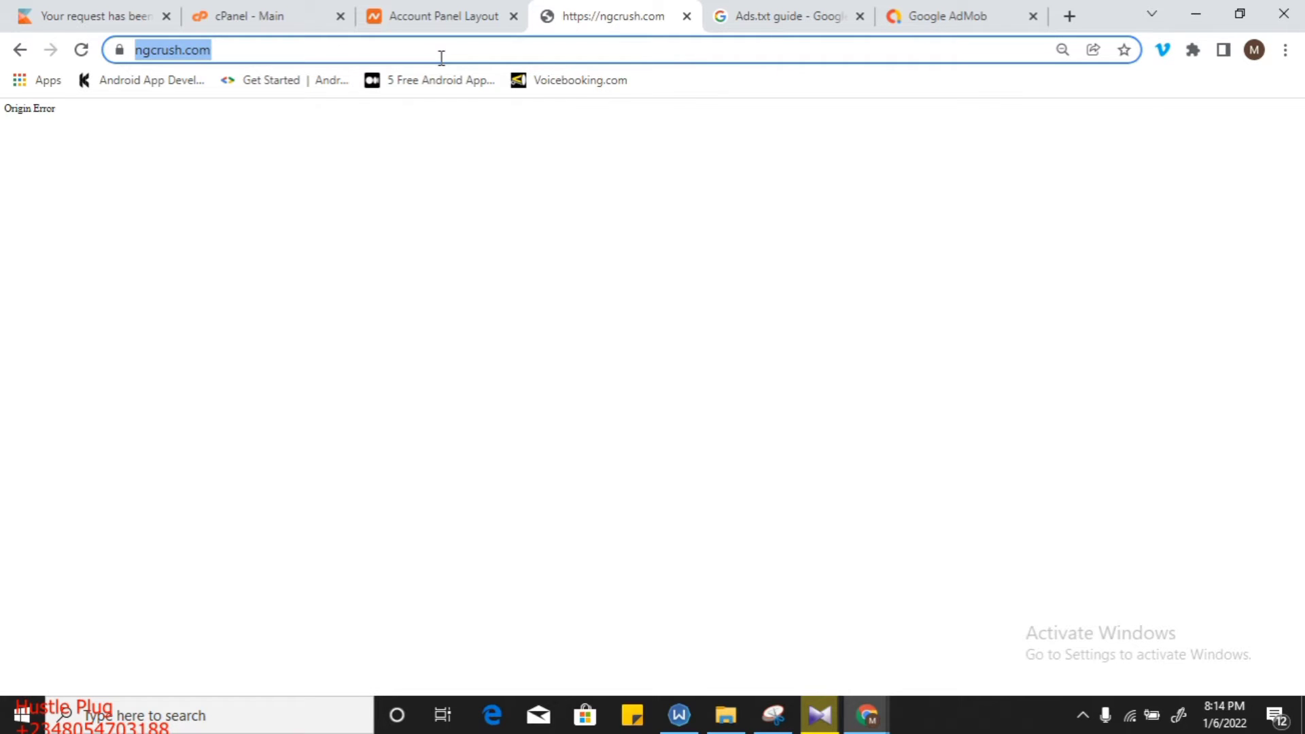
pyautogui.write('blog')
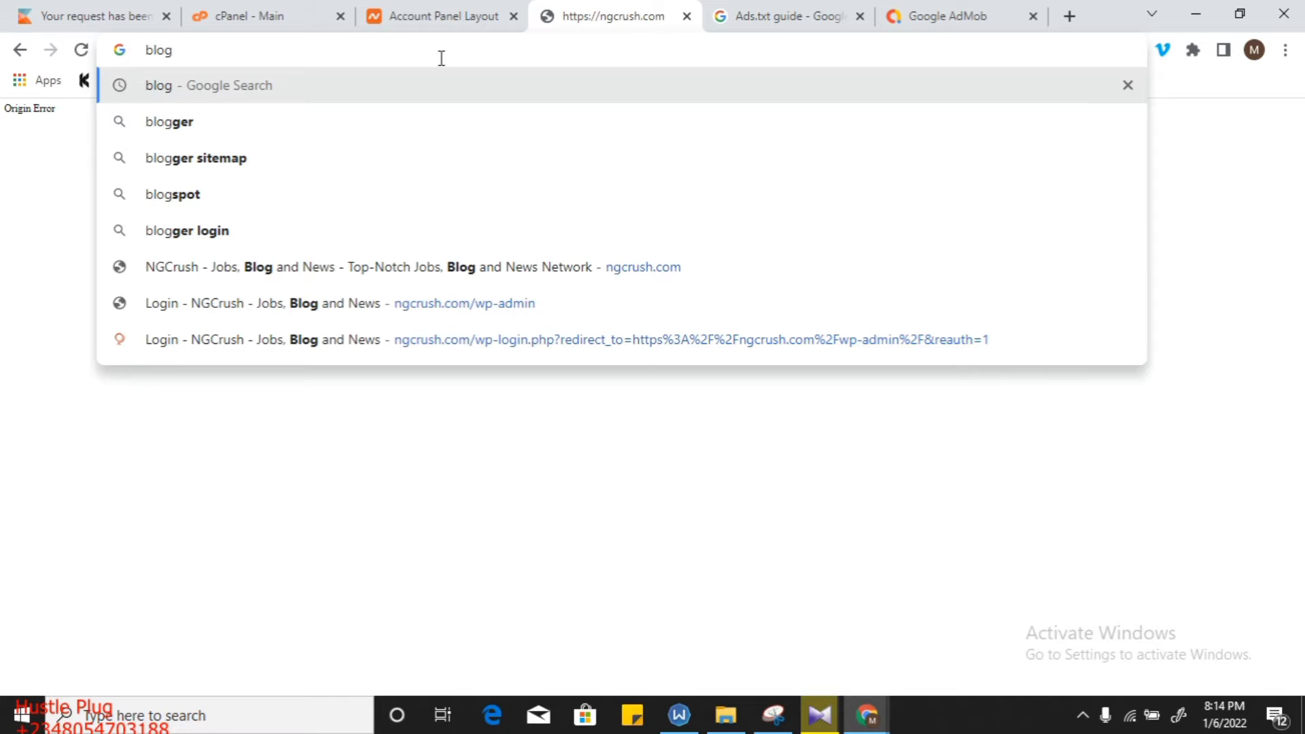
pyautogui.write('spot.com')
pyautogui.press('Return')
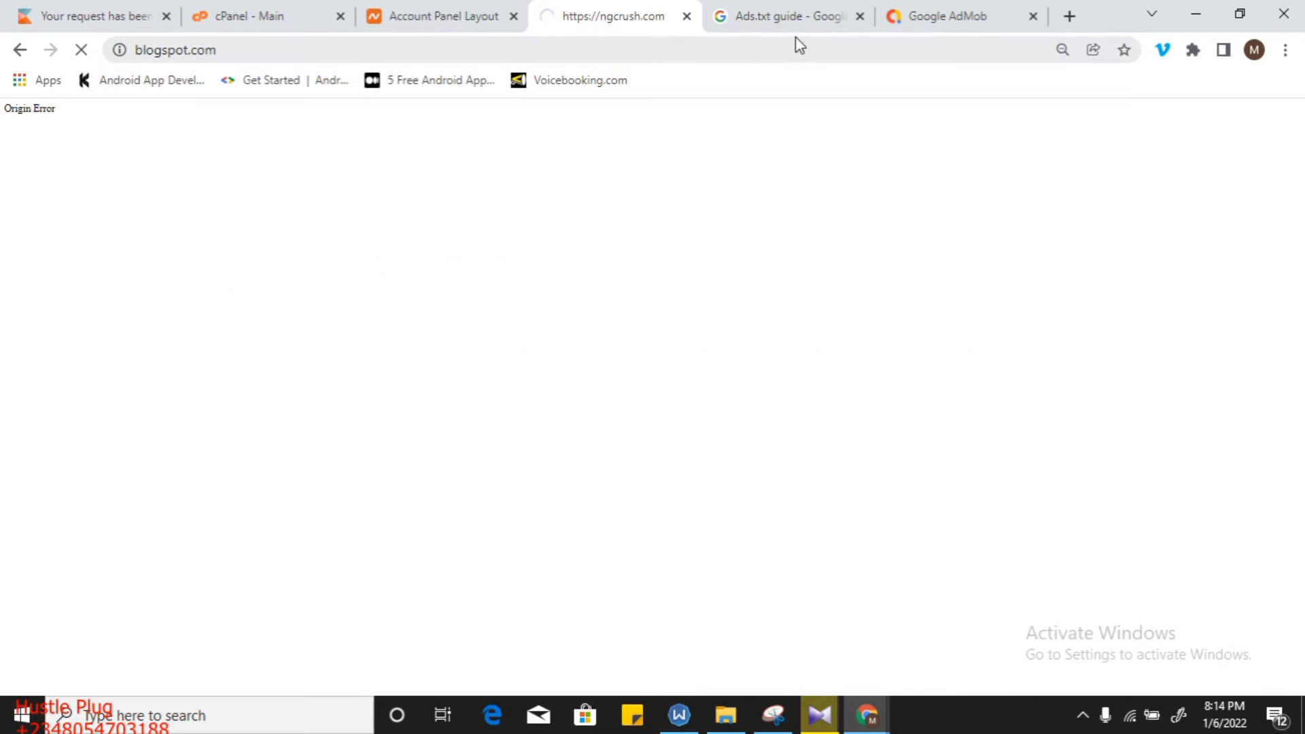
pyautogui.moveTo(924, 25)
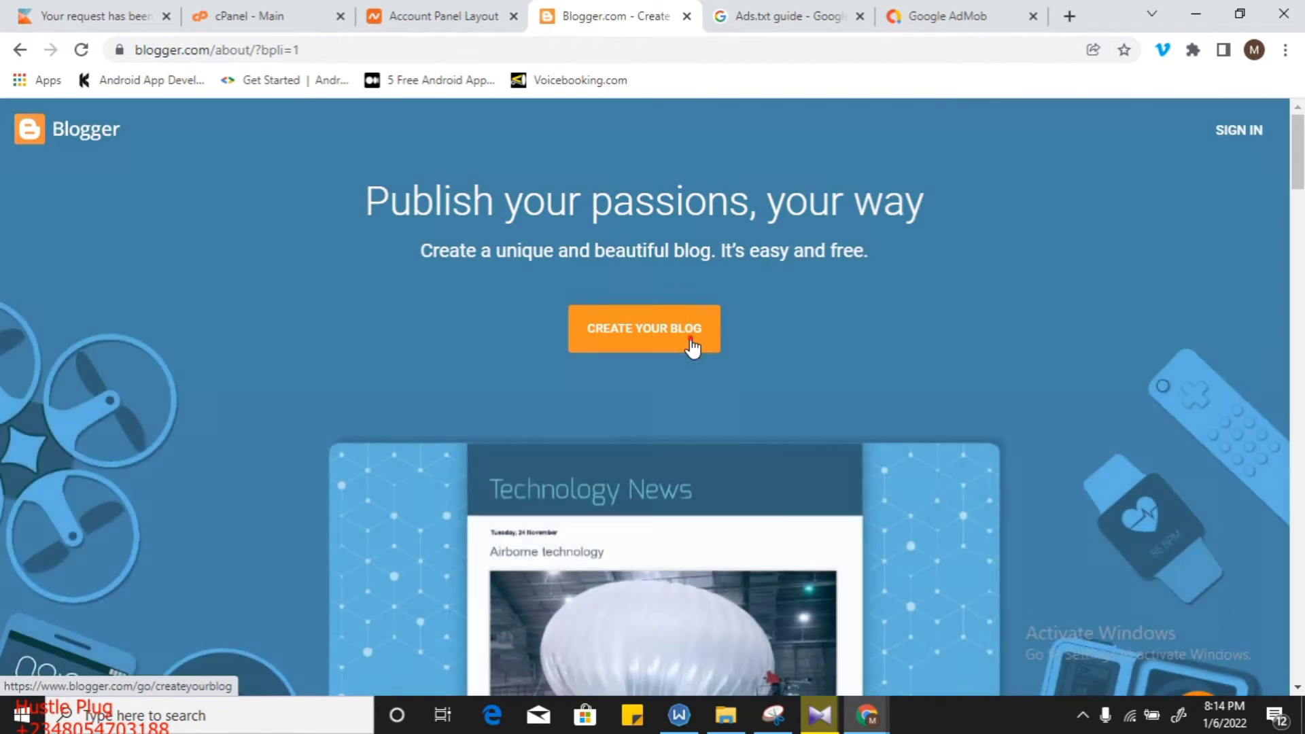
pyautogui.click(691, 344)
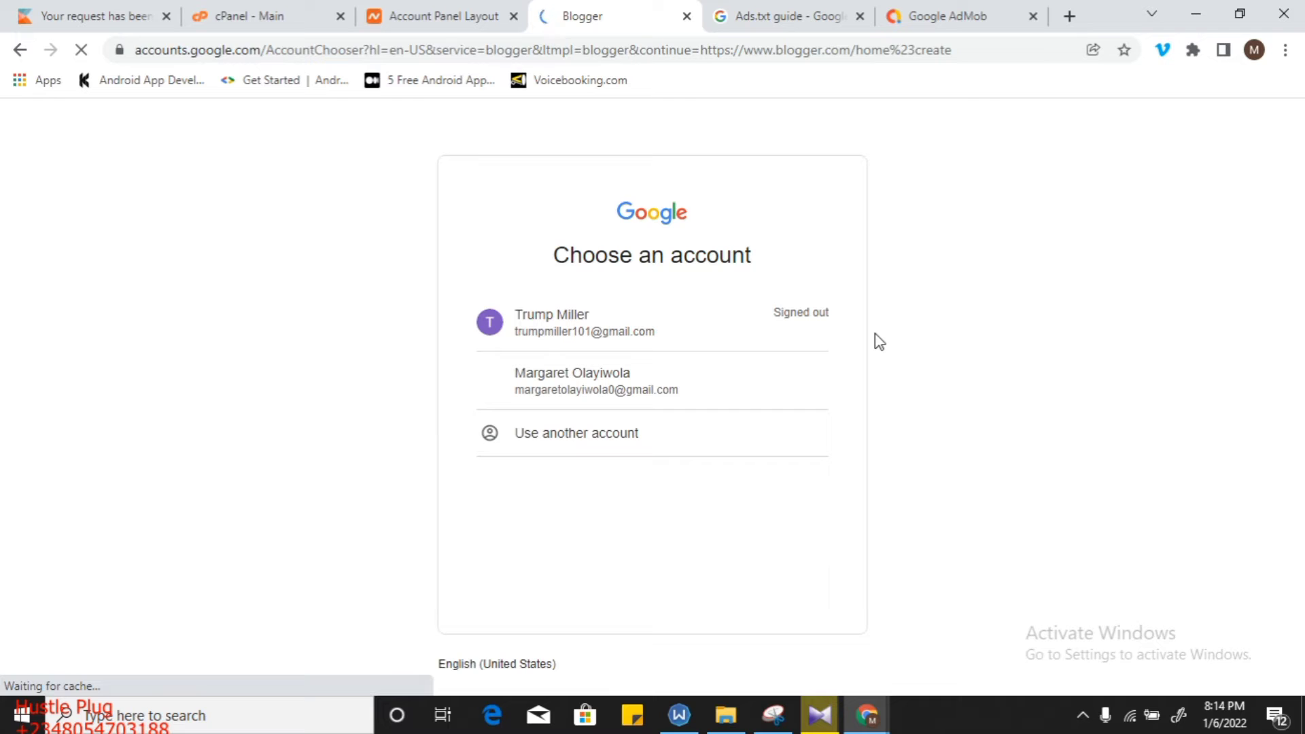
# Choose the Google account for Blogger and sign in with the account password.
pyautogui.click(614, 336)
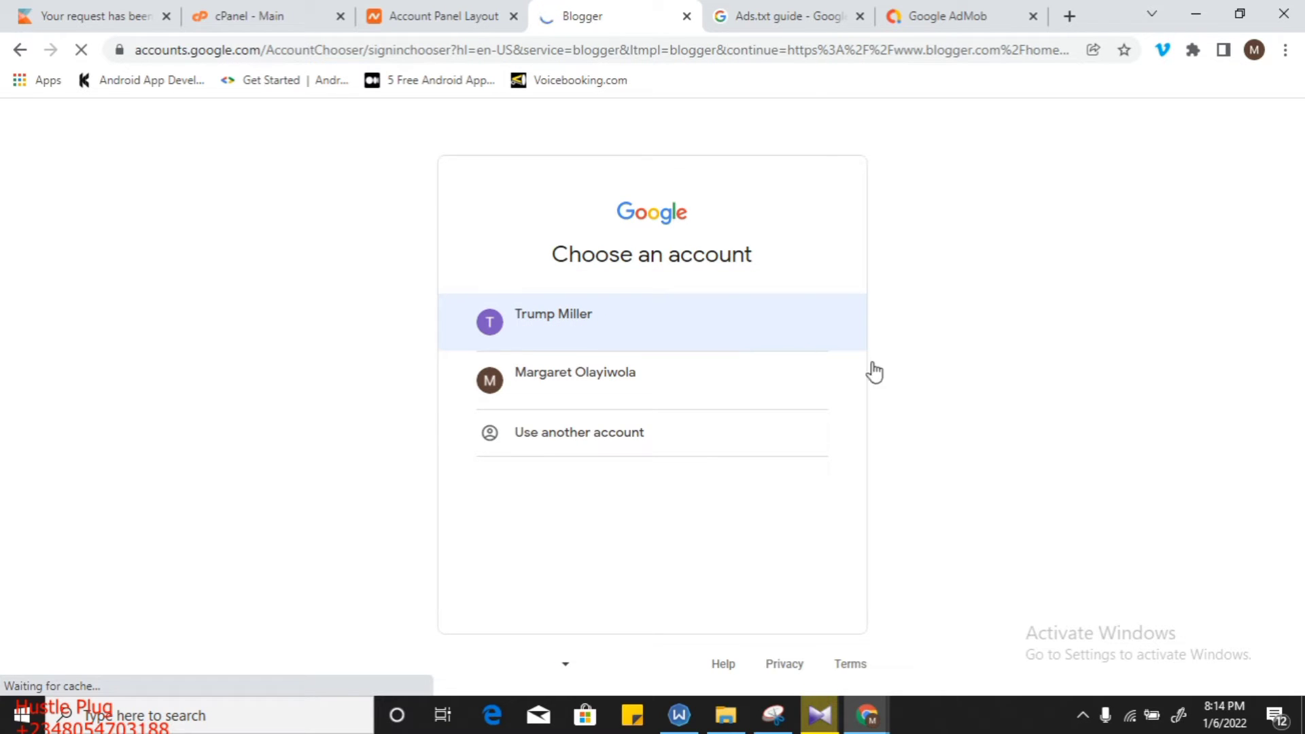
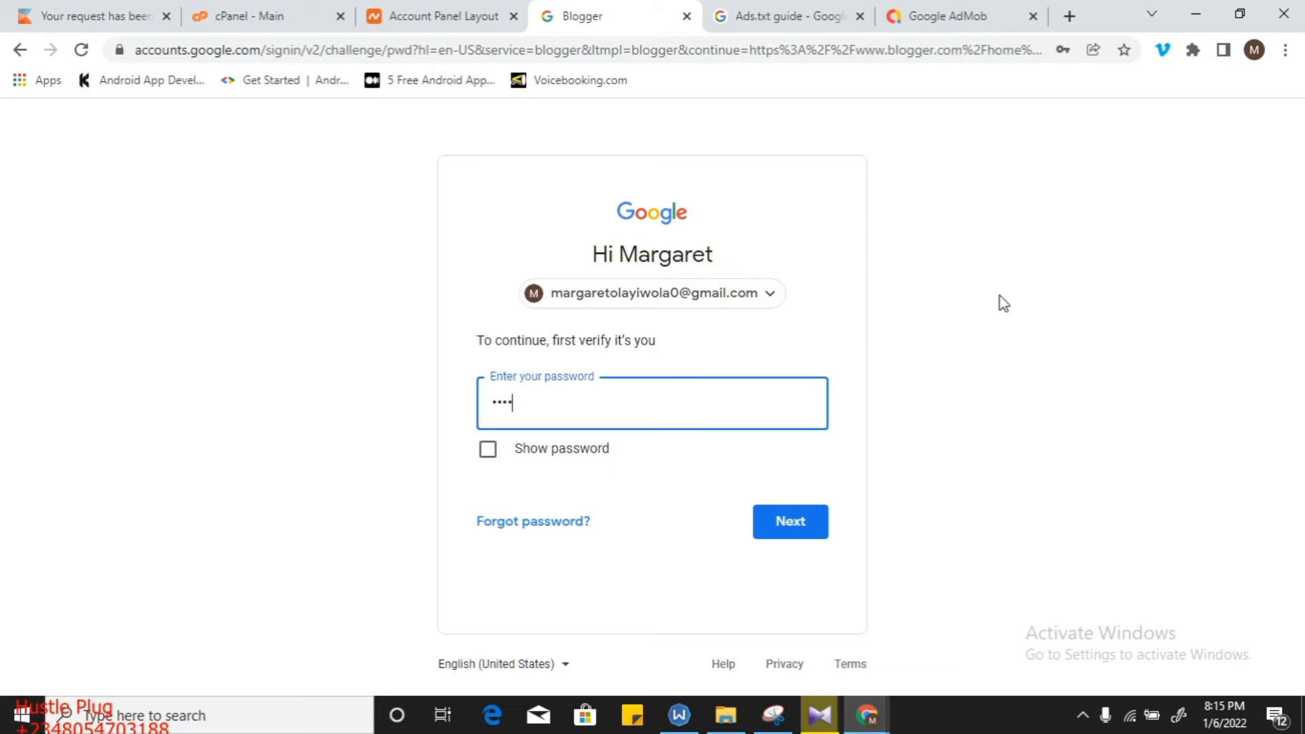
pyautogui.hotkey('ctrl', 'v')
pyautogui.write('a')
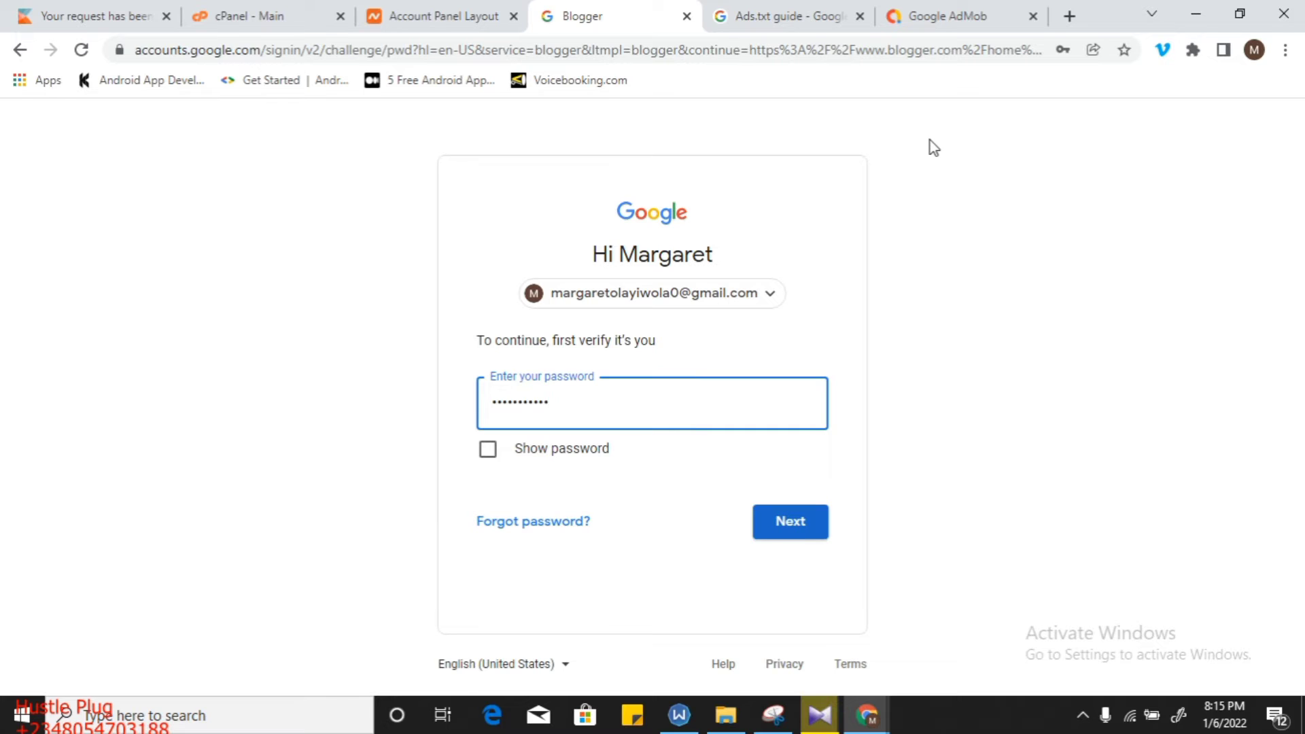
pyautogui.press('Return')
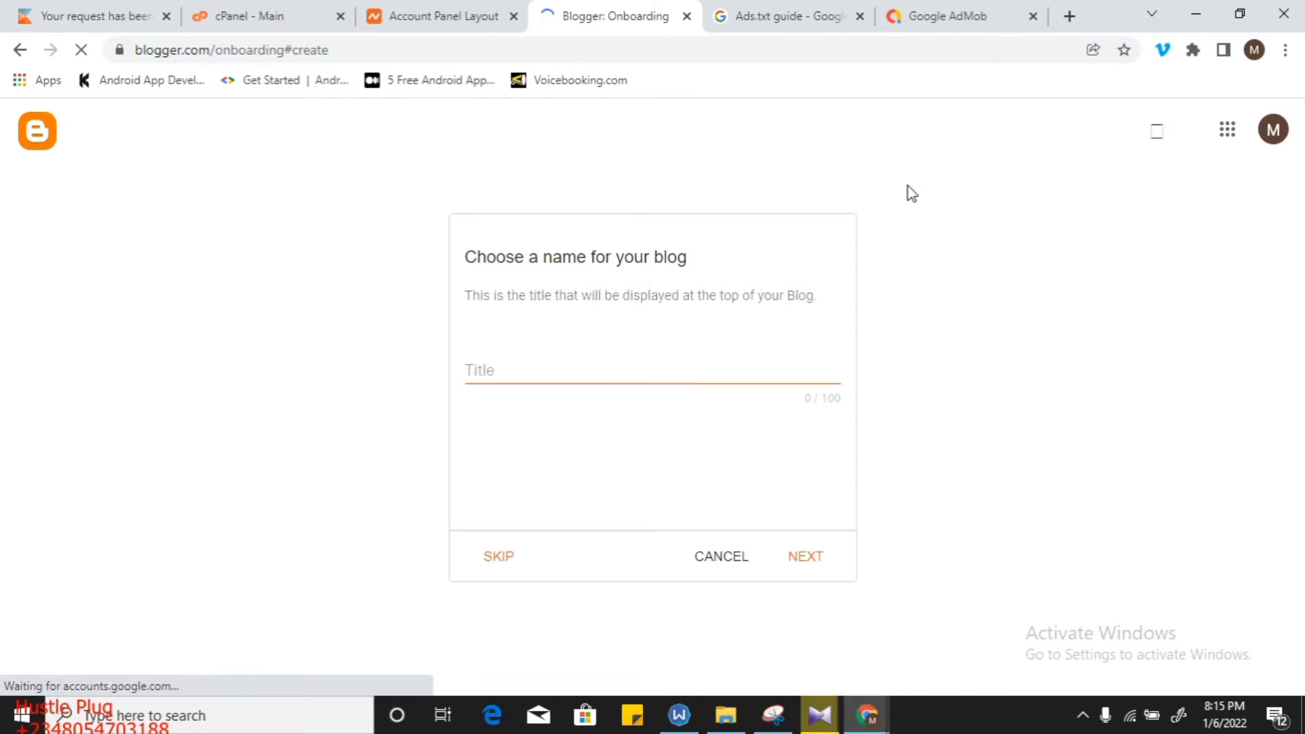
# Title the new blog "sportchannel" and continue to the blog's URL.
pyautogui.click(665, 378)
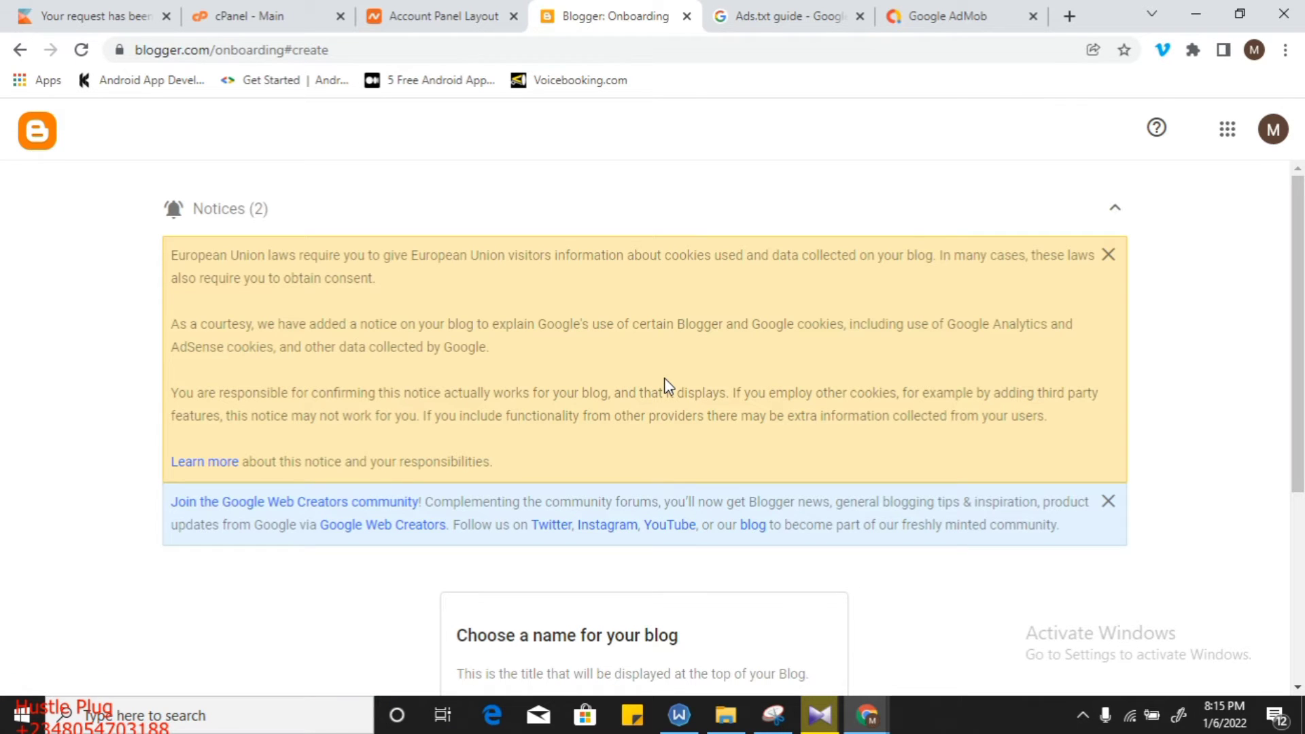
pyautogui.click(1297, 442)
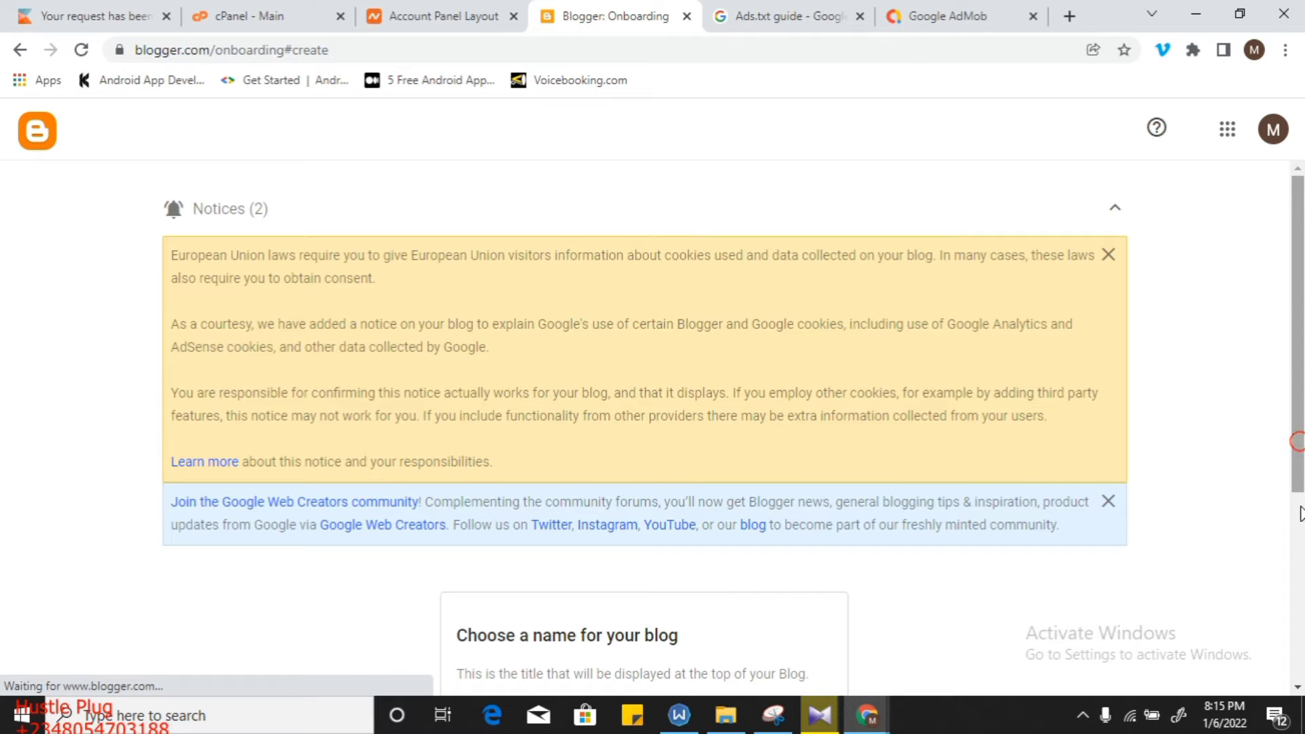
pyautogui.click(1298, 688)
pyautogui.click(1298, 687)
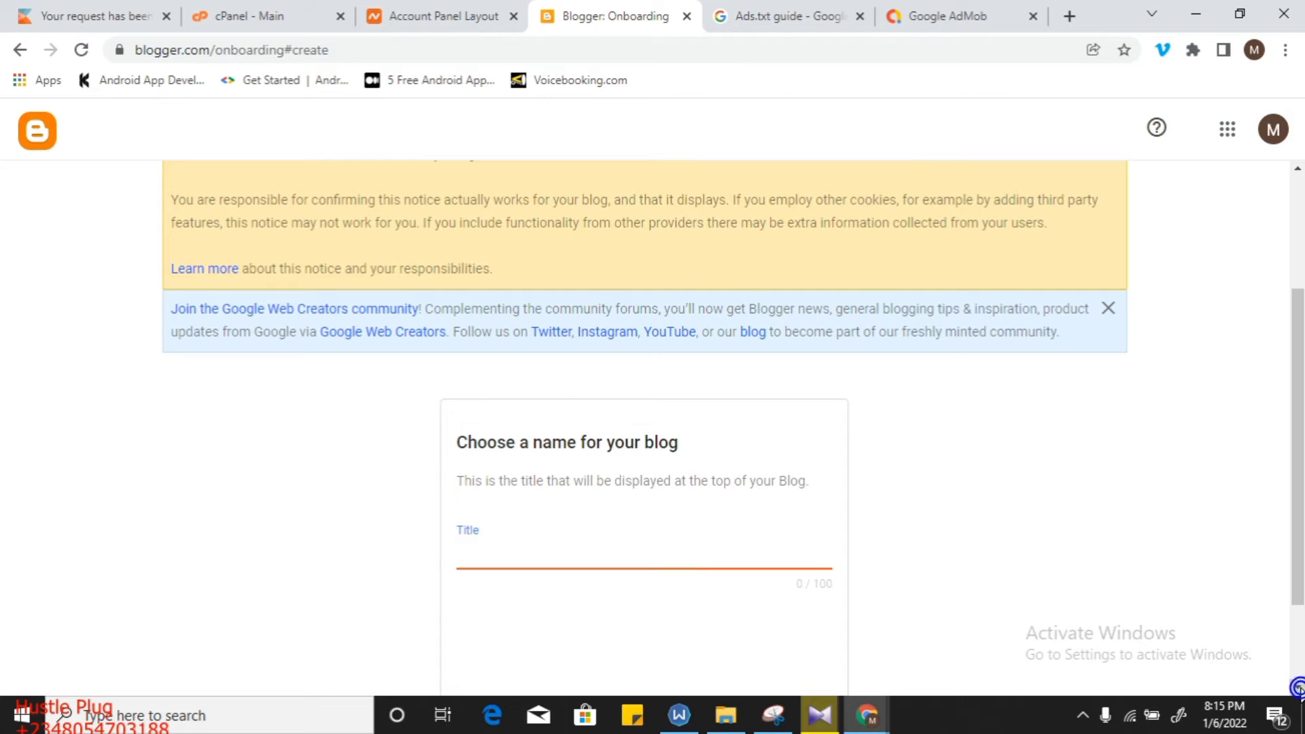
pyautogui.click(694, 558)
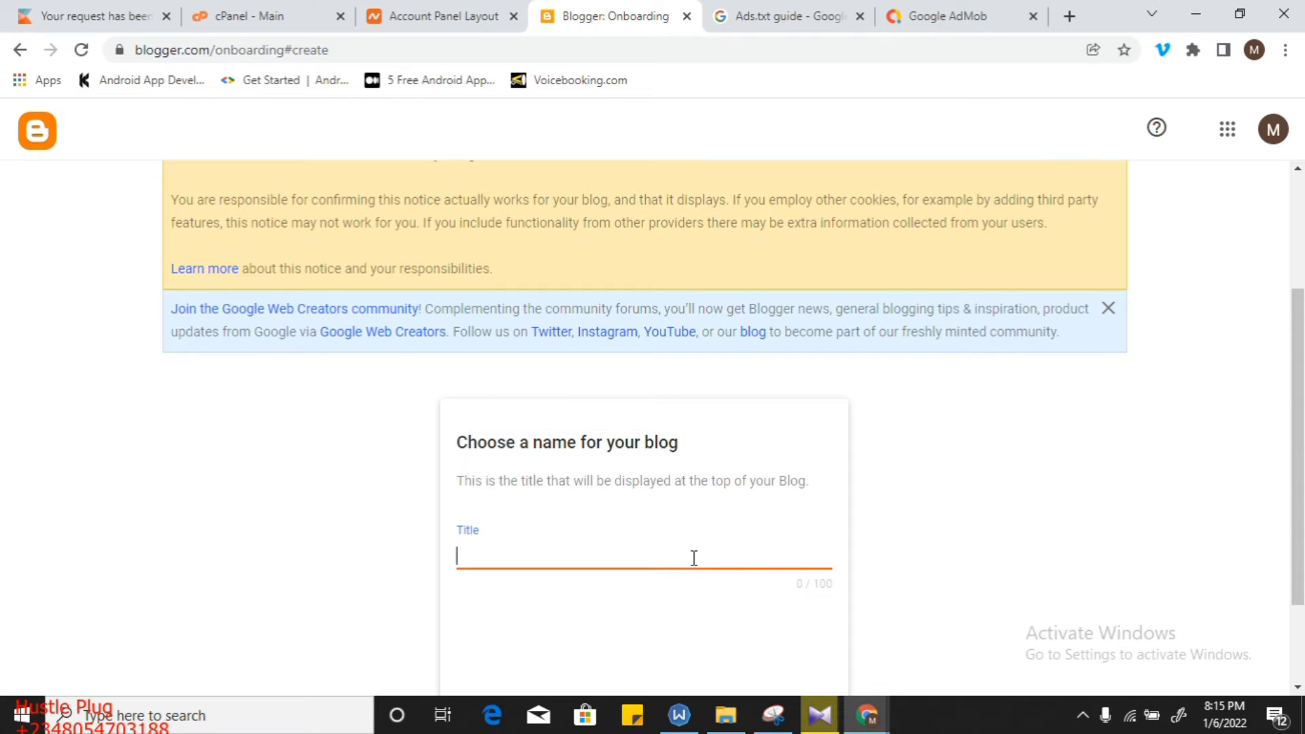
pyautogui.write('music')
pyautogui.hotkey('ctrl', 'a')
pyautogui.press('BackSpace')
pyautogui.write('sportchannel')
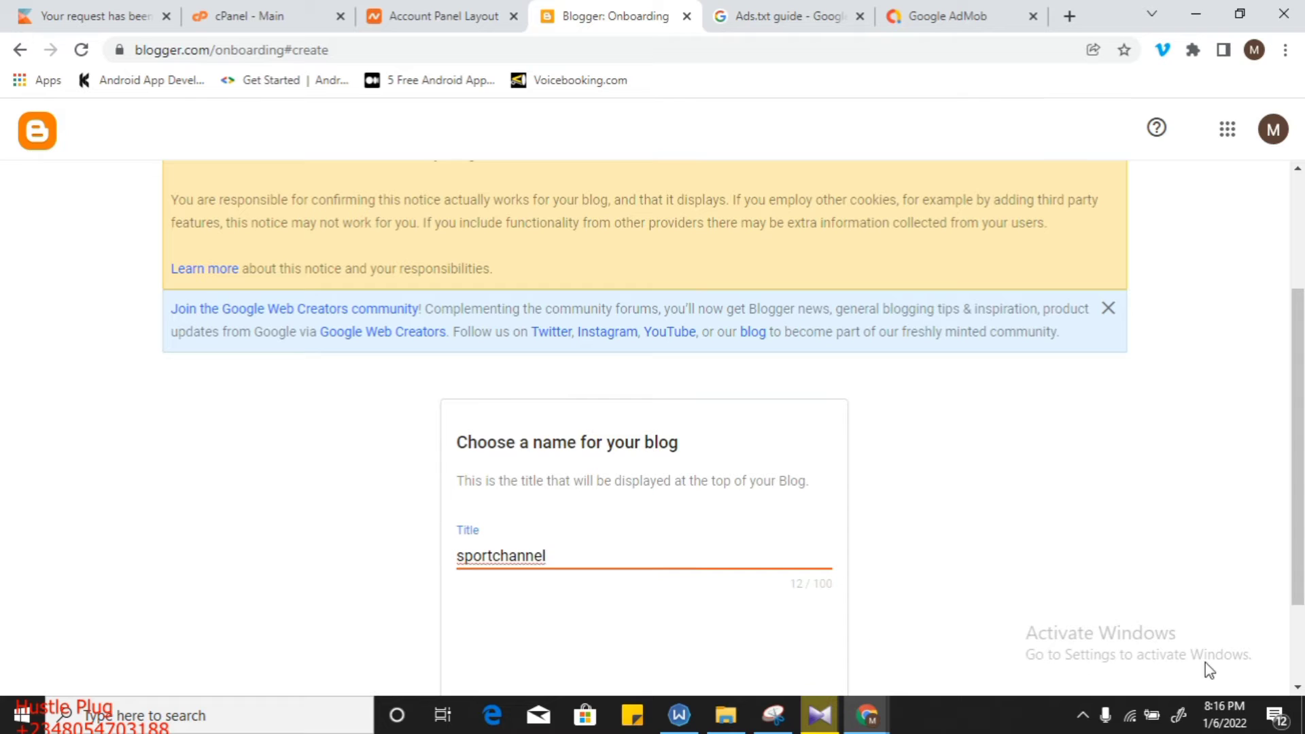
pyautogui.scroll(-2, 1058, 613)
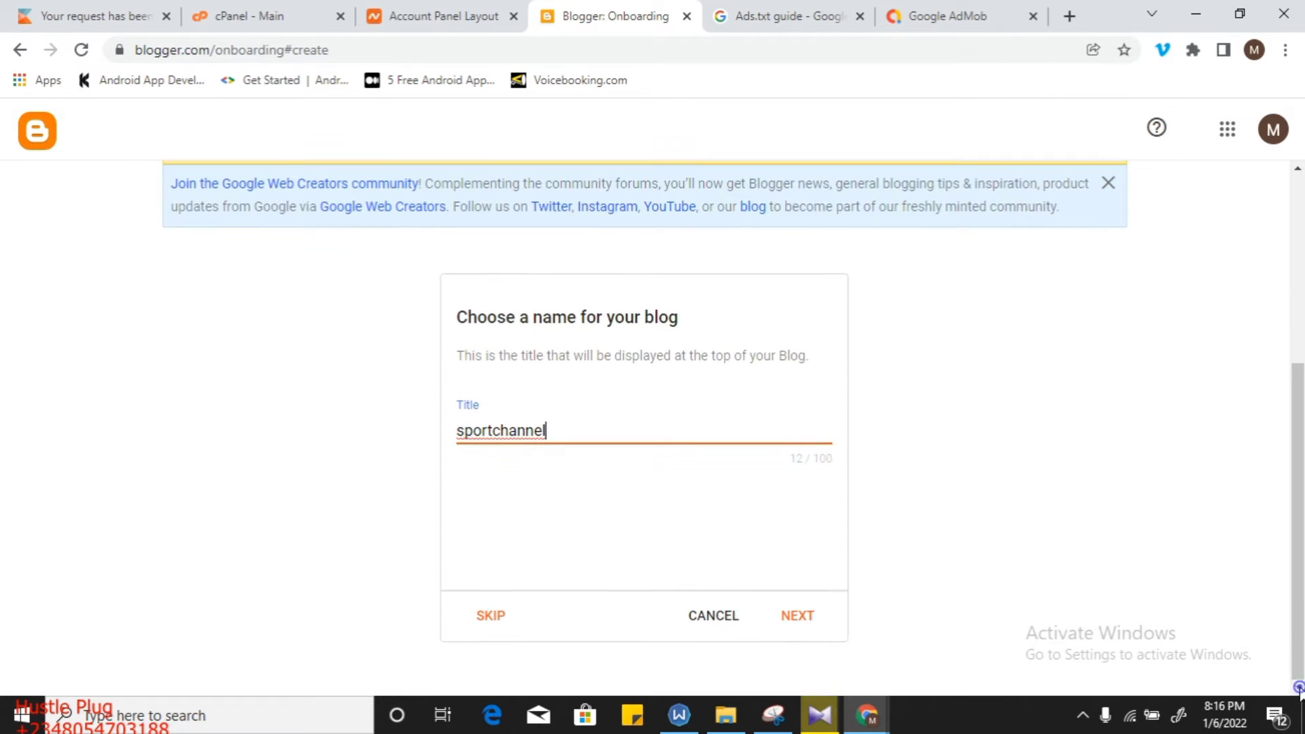
pyautogui.click(794, 618)
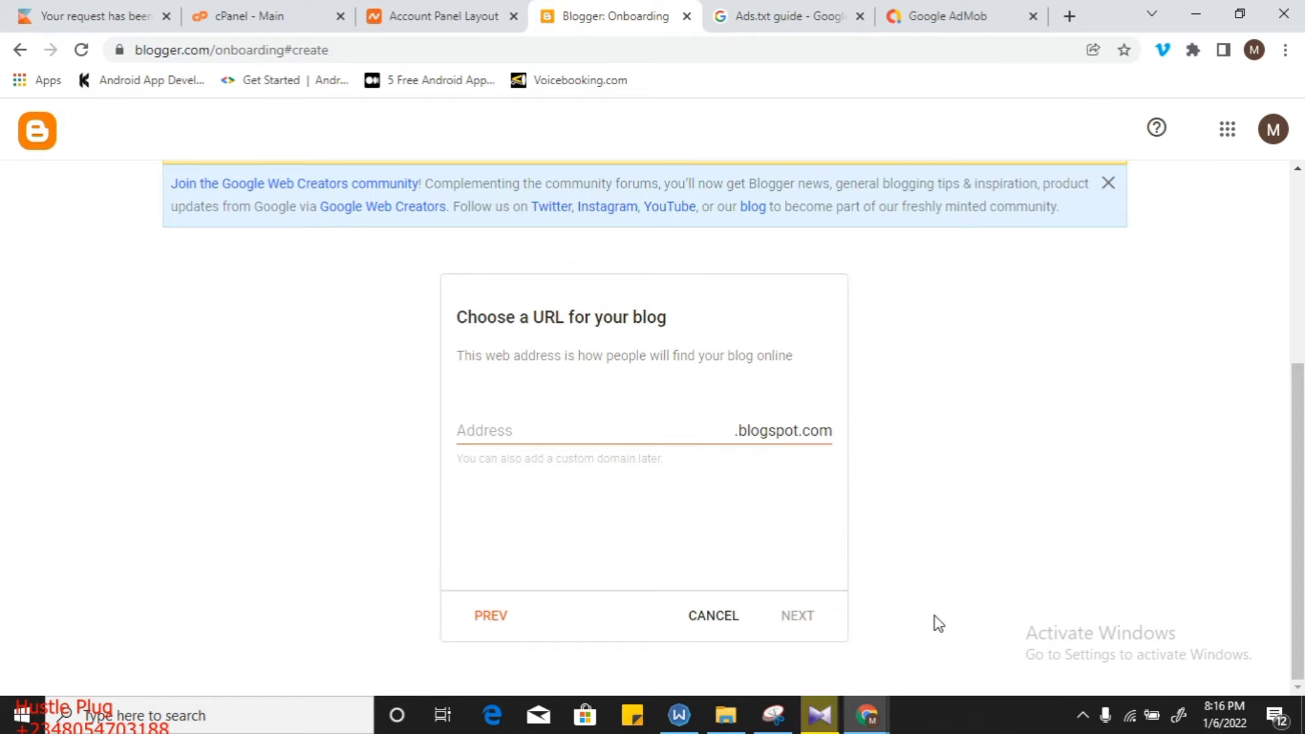
# Try "sportchannel" as the blog's blogspot.com address.
pyautogui.click(530, 430)
pyautogui.write('sp')
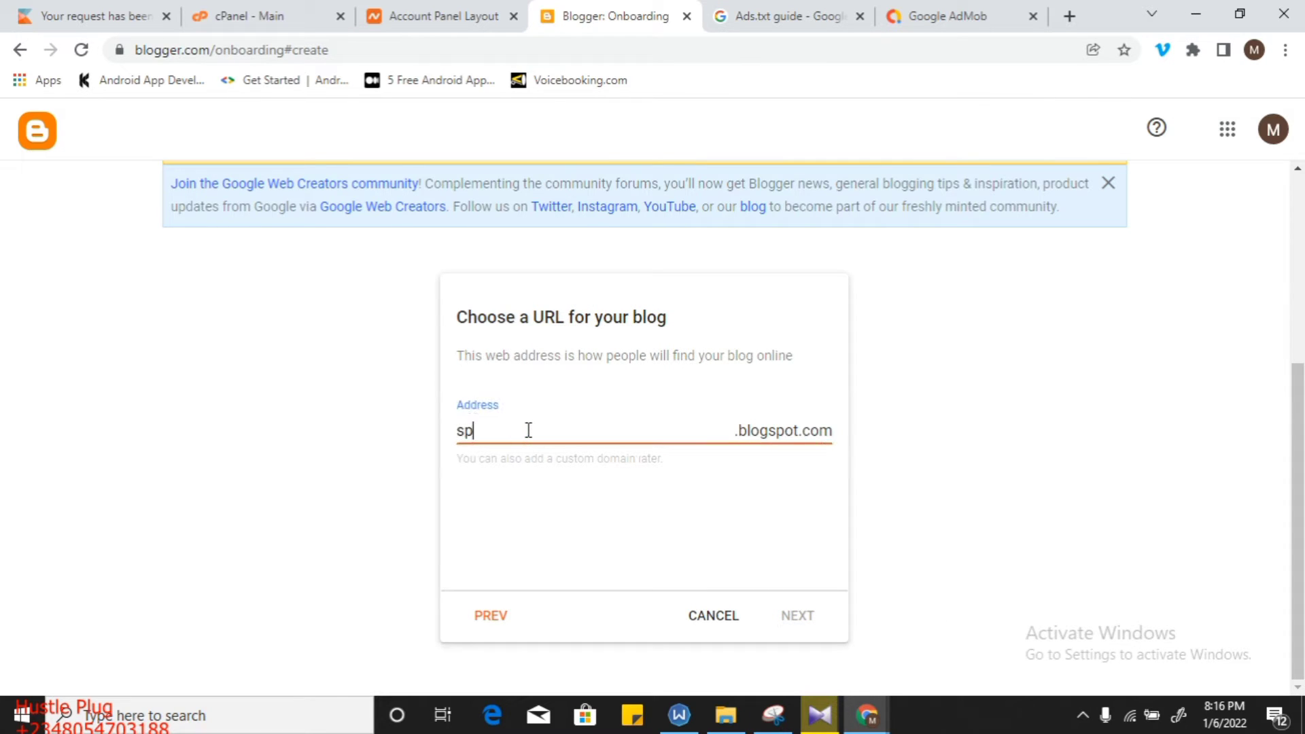
pyautogui.write('ortch')
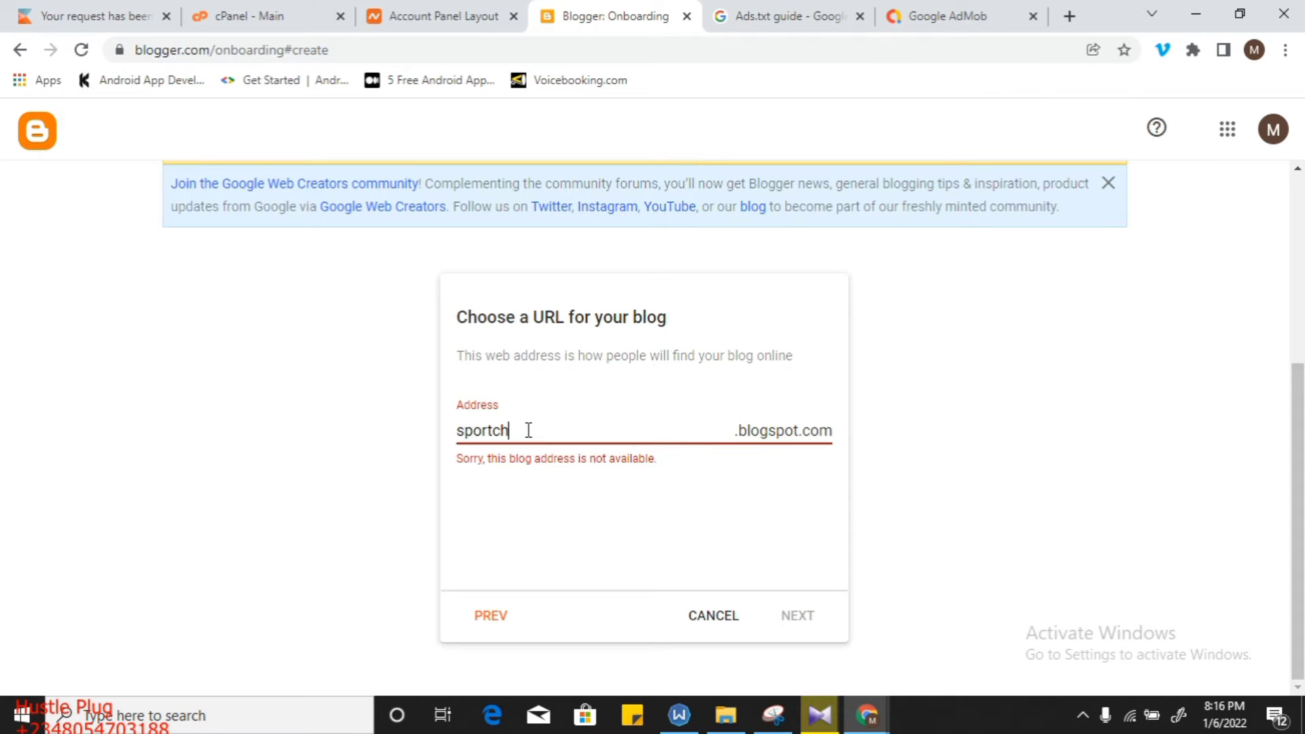
pyautogui.write('anel')
pyautogui.click(527, 429)
pyautogui.write('nnel')
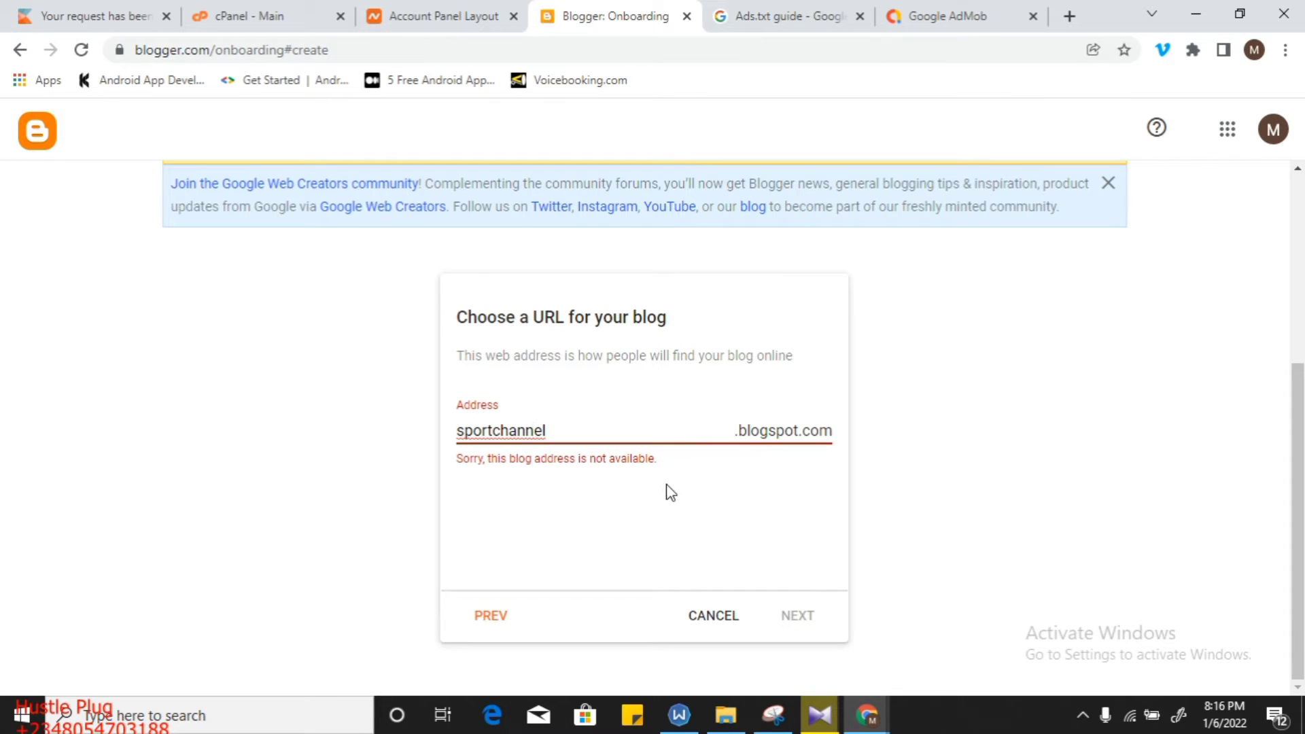
# Append "blog" to make the address sportchannelblog.blogspot.com and continue to the display name.
pyautogui.click(574, 431)
pyautogui.write('blog')
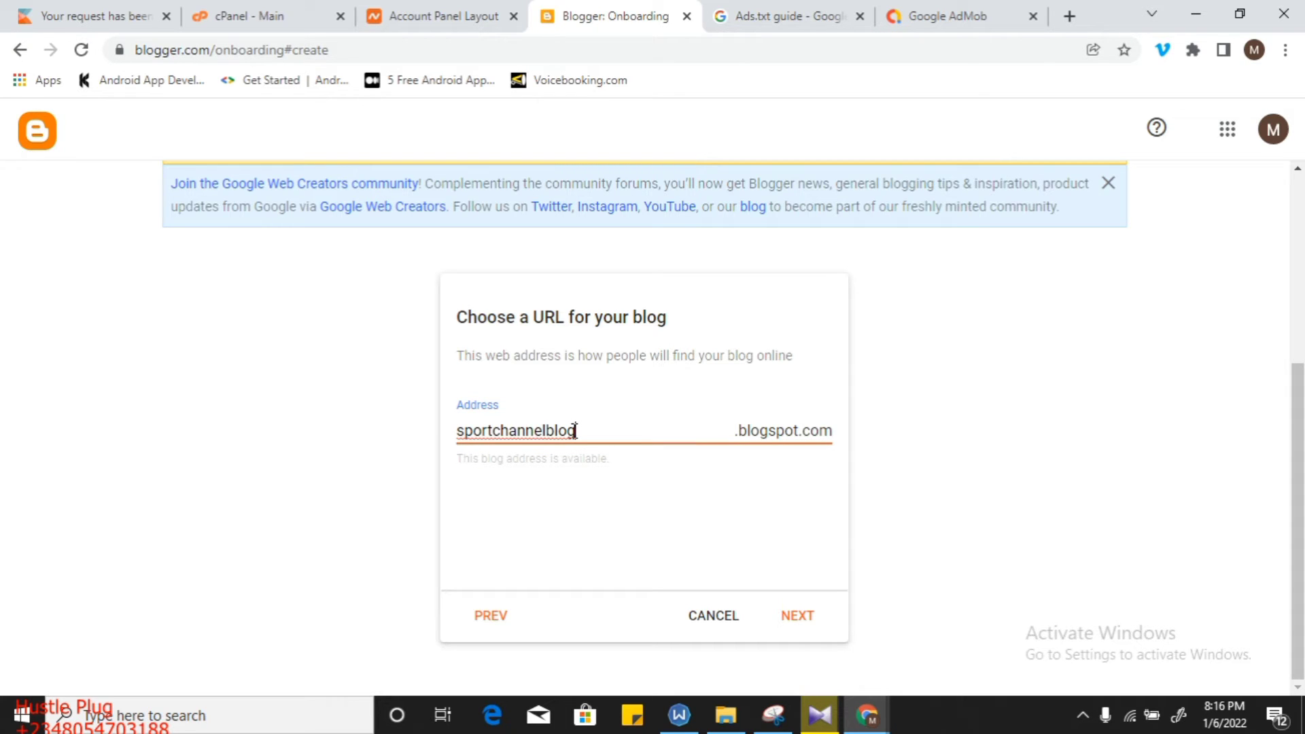
pyautogui.click(899, 602)
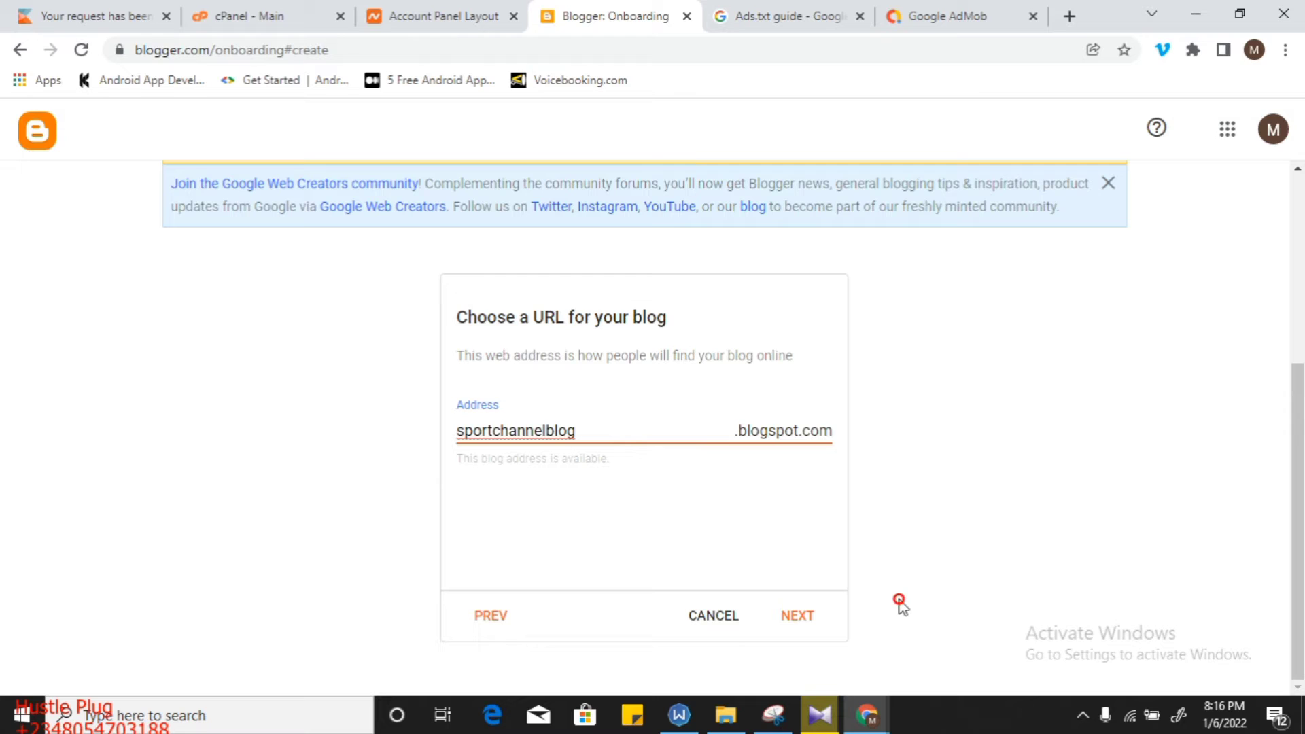
pyautogui.click(803, 615)
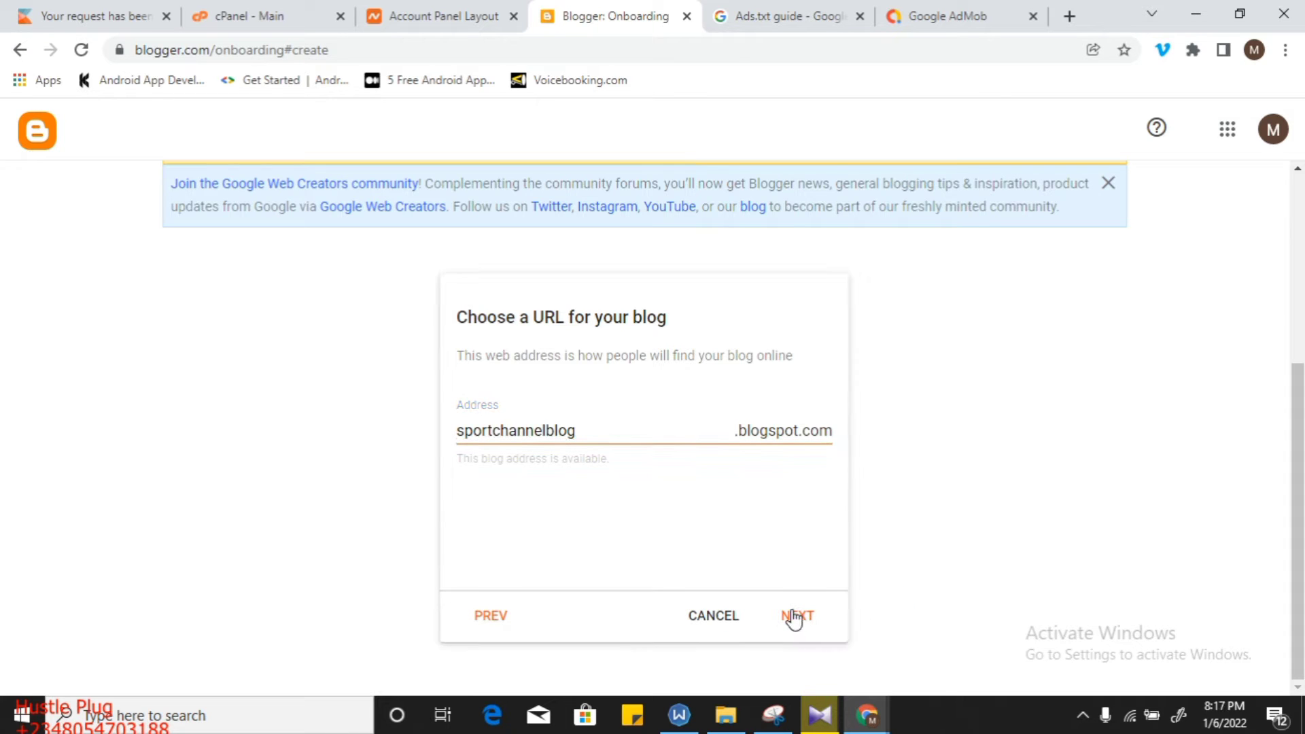
pyautogui.click(803, 615)
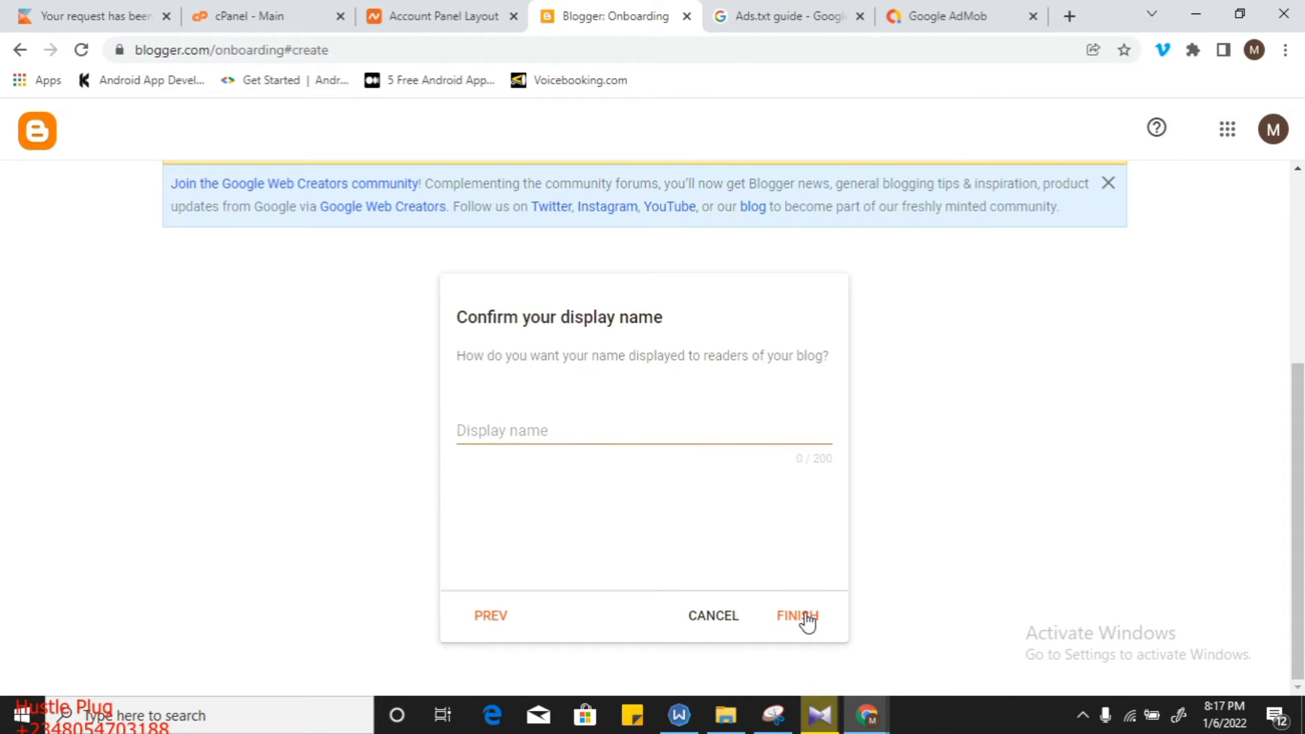
# Set the blog's display name to "Sport Channel" and finish creating the blog.
pyautogui.click(625, 431)
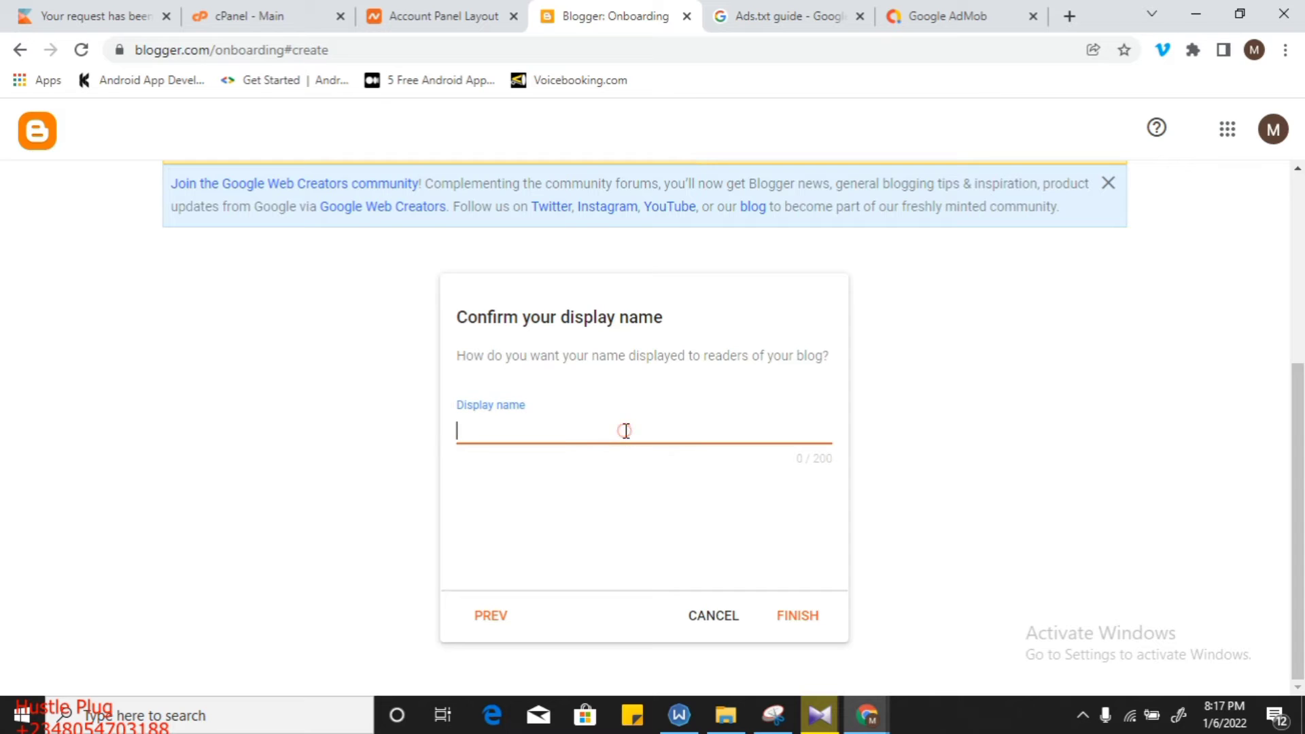
pyautogui.write('Sport Channel')
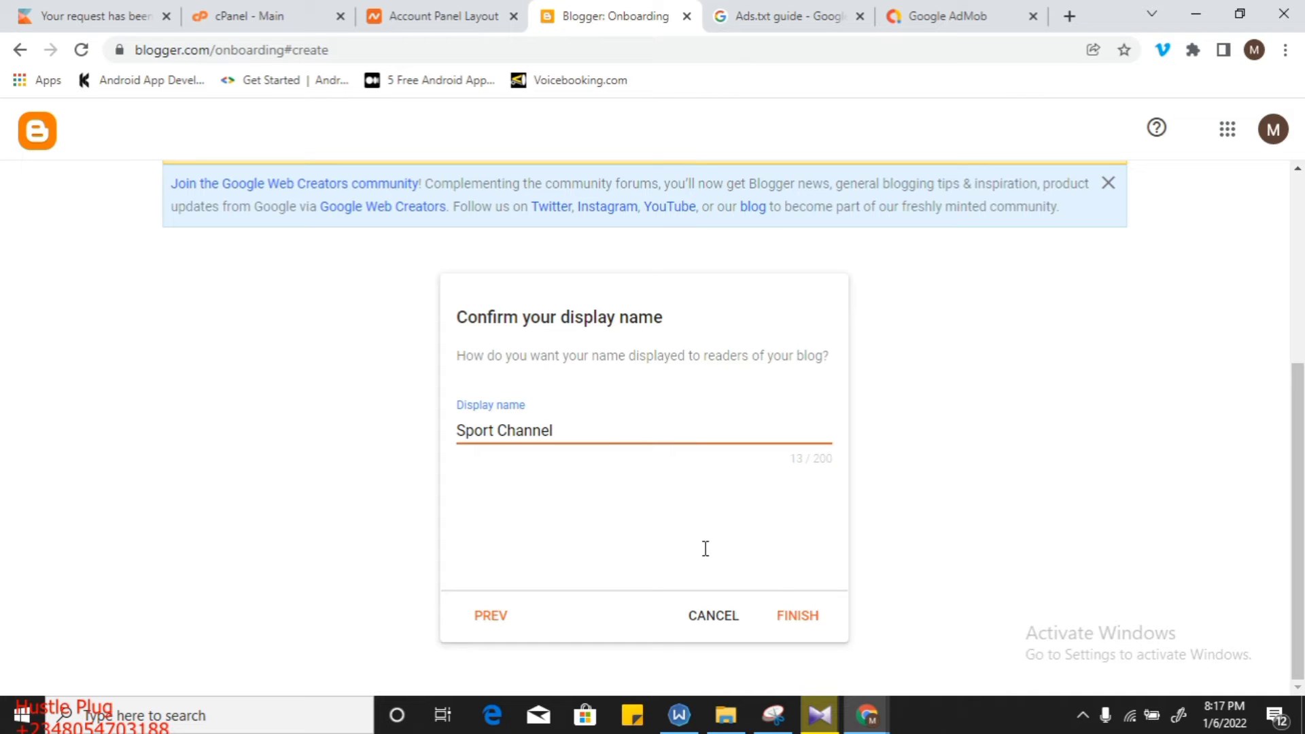
pyautogui.click(792, 619)
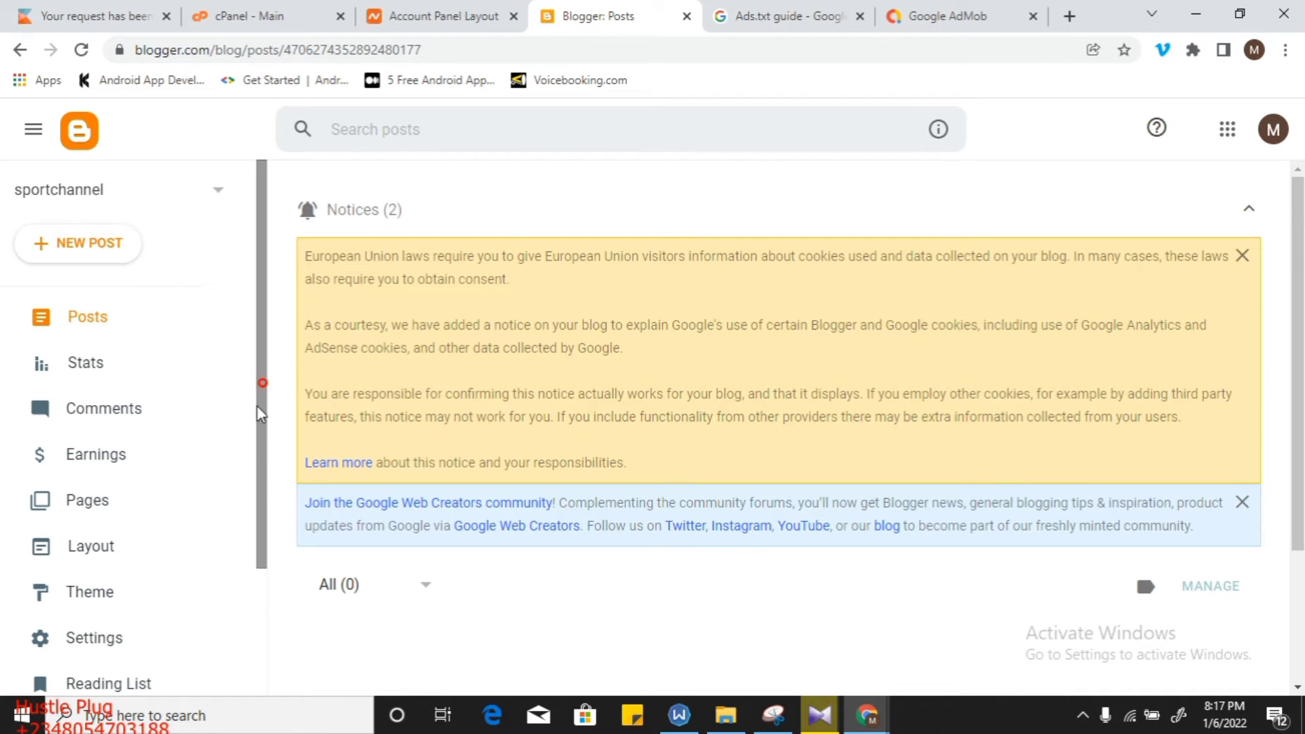
# Open the sportchannel blog's earnings page and review the AdSense account section and frequently asked questions.
pyautogui.scroll(-2, 260, 462)
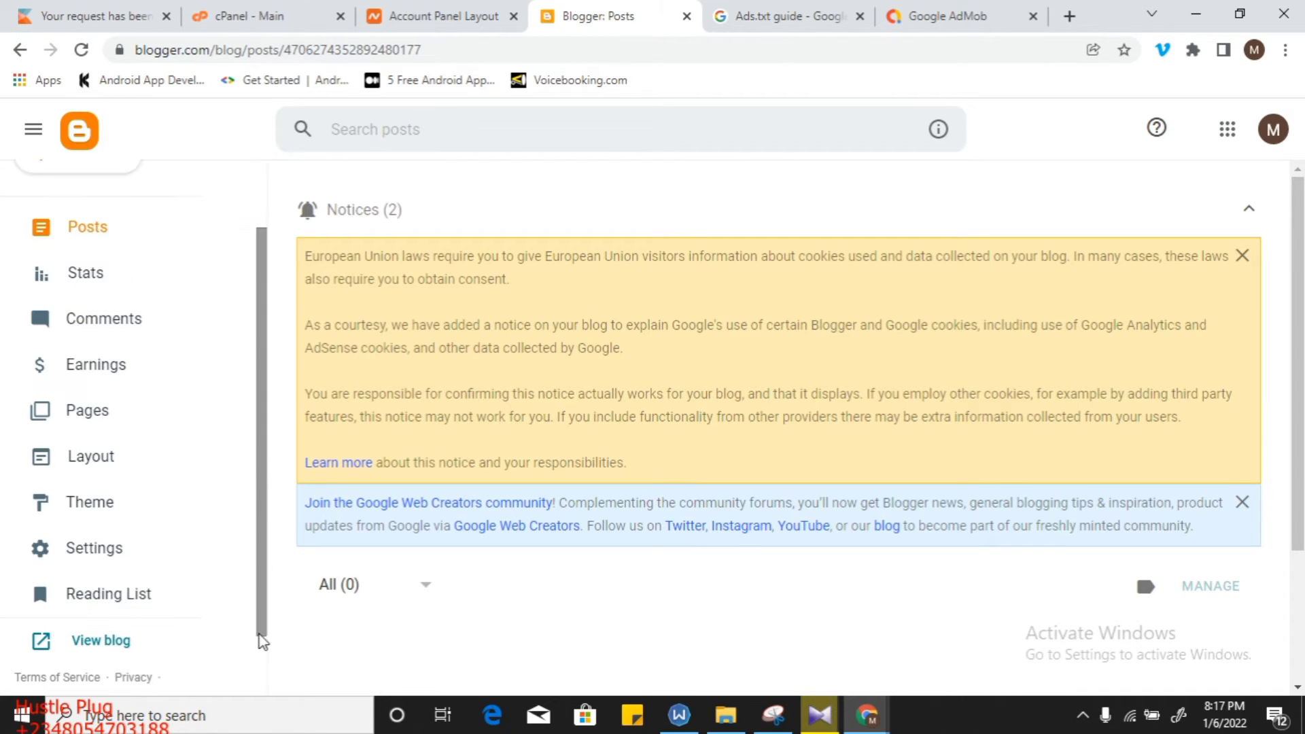
pyautogui.click(113, 376)
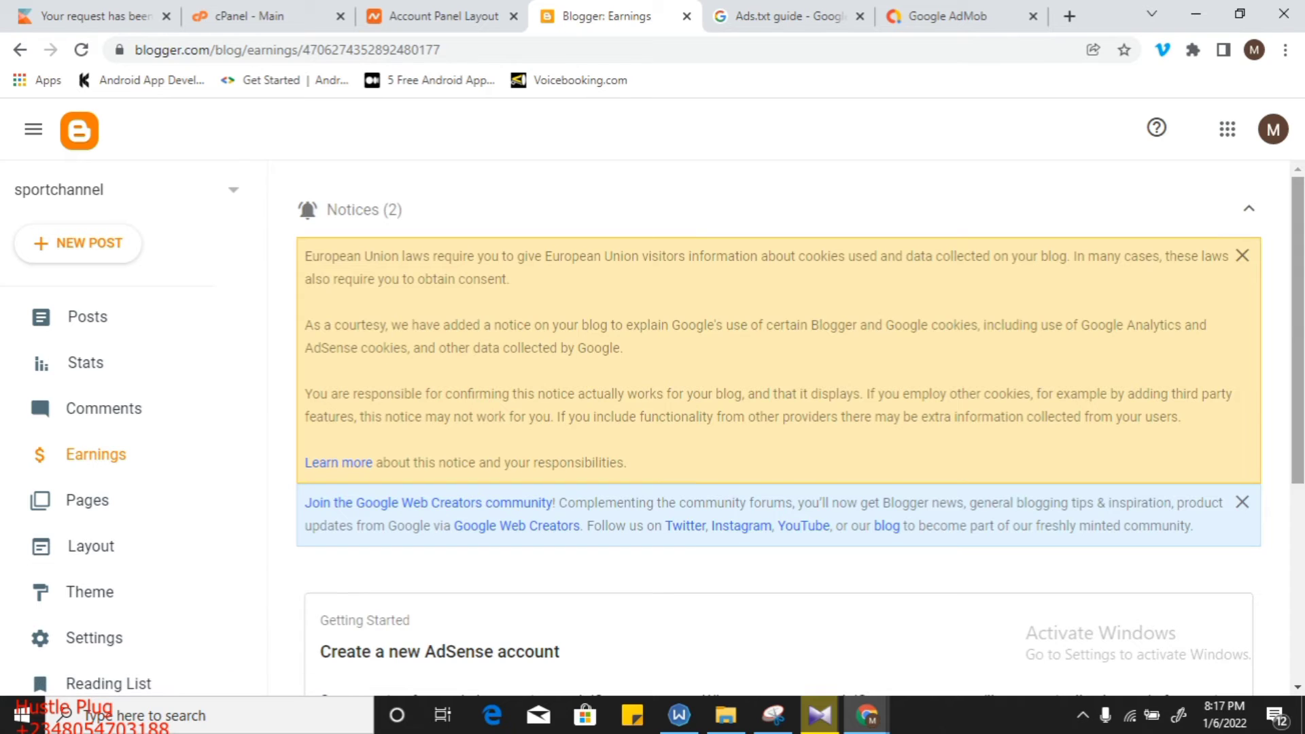
pyautogui.scroll(-5, 779, 420)
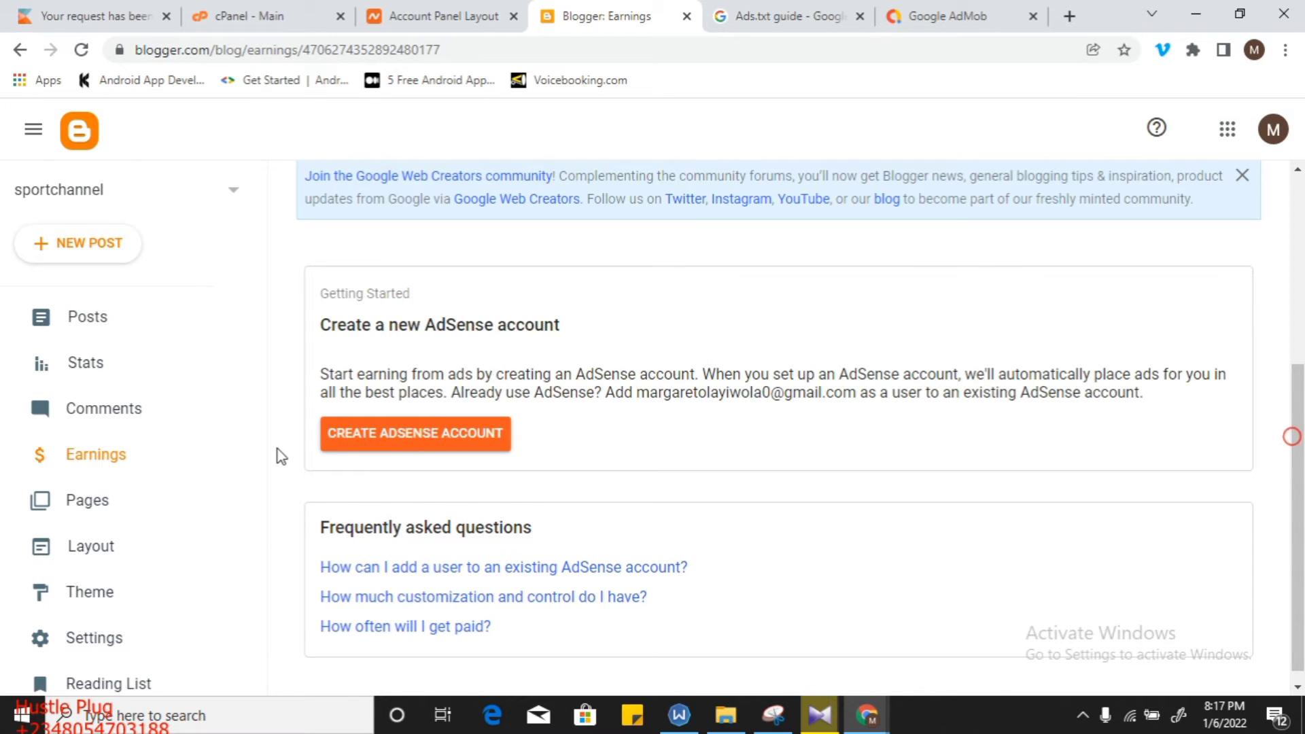
pyautogui.scroll(-1, 873, 399)
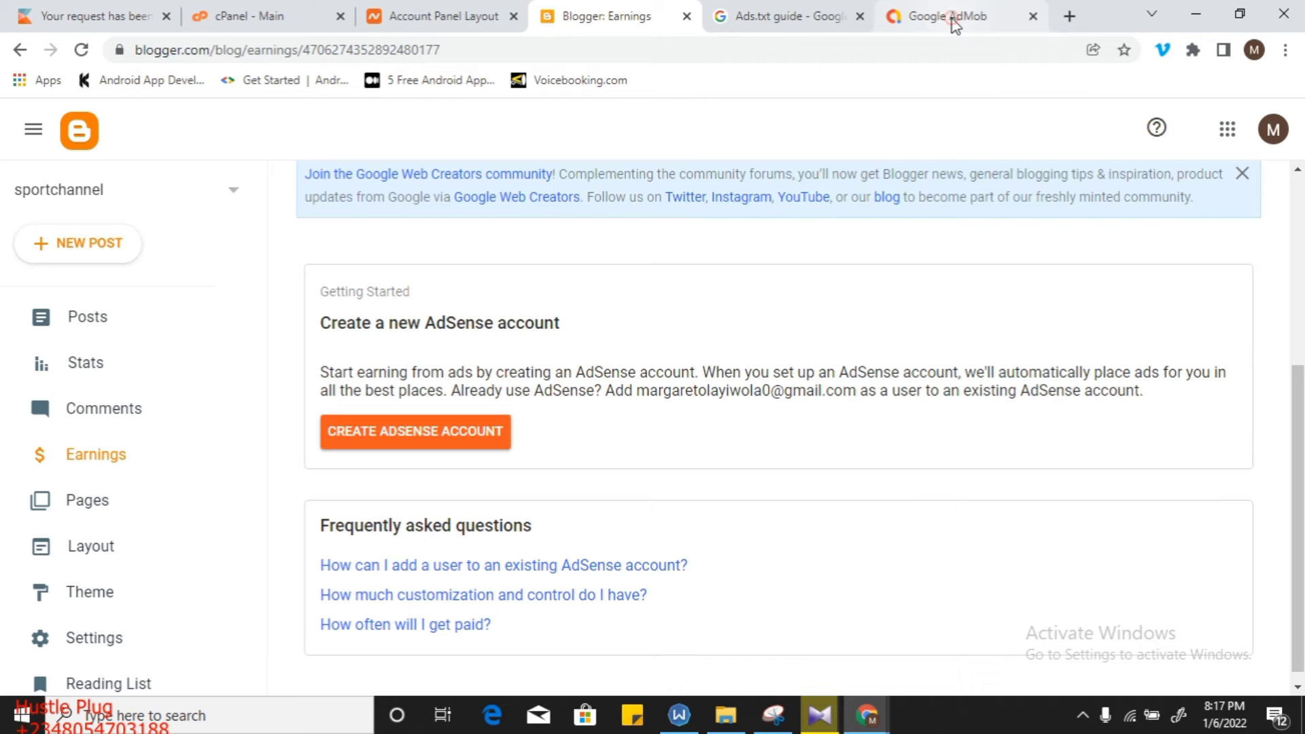
# Switch to Google AdMob, view all apps and look over their app-ads.txt information.
pyautogui.hotkey('ctrl', '6')
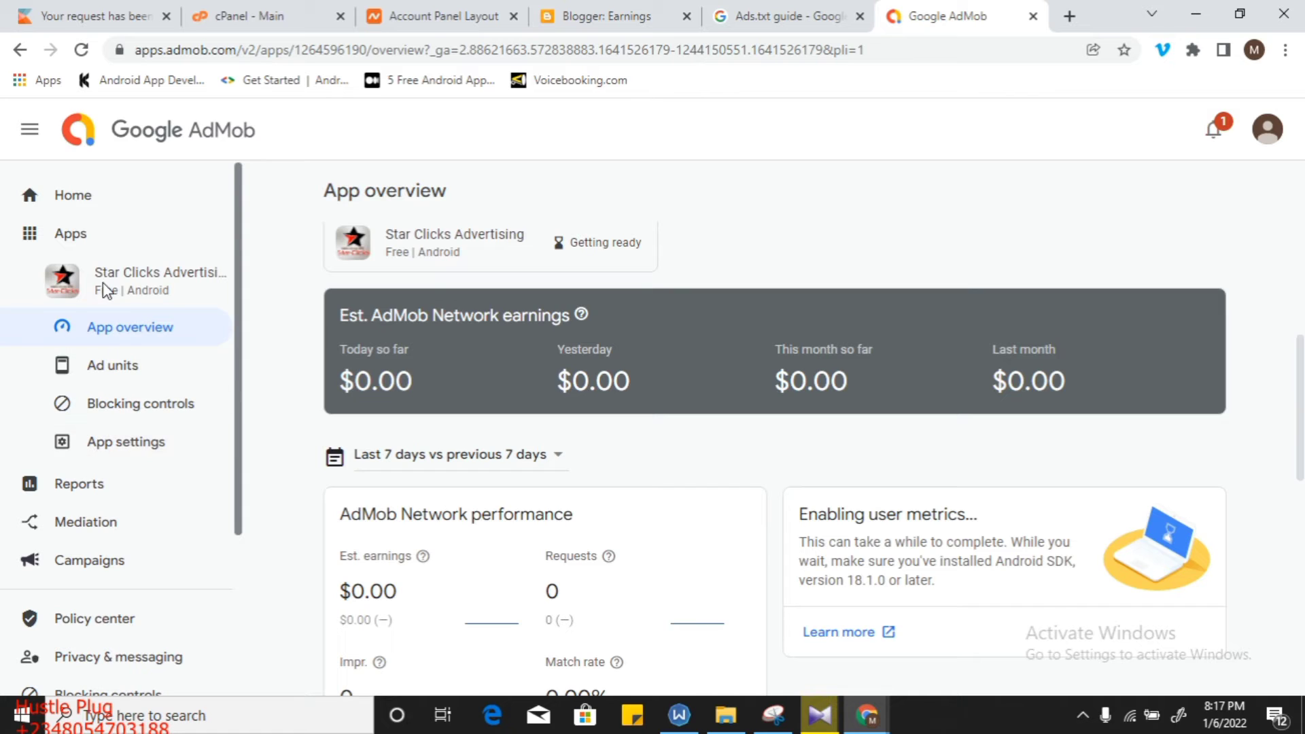
pyautogui.click(59, 238)
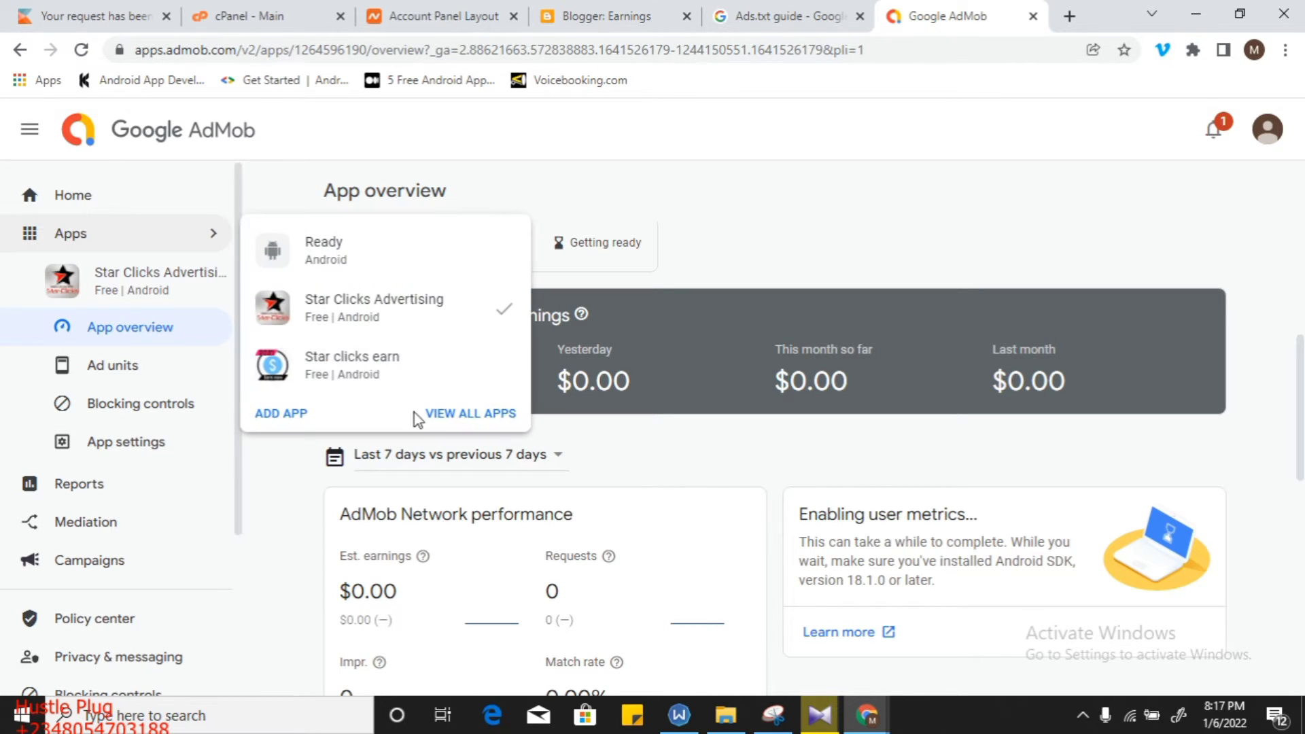
pyautogui.click(453, 415)
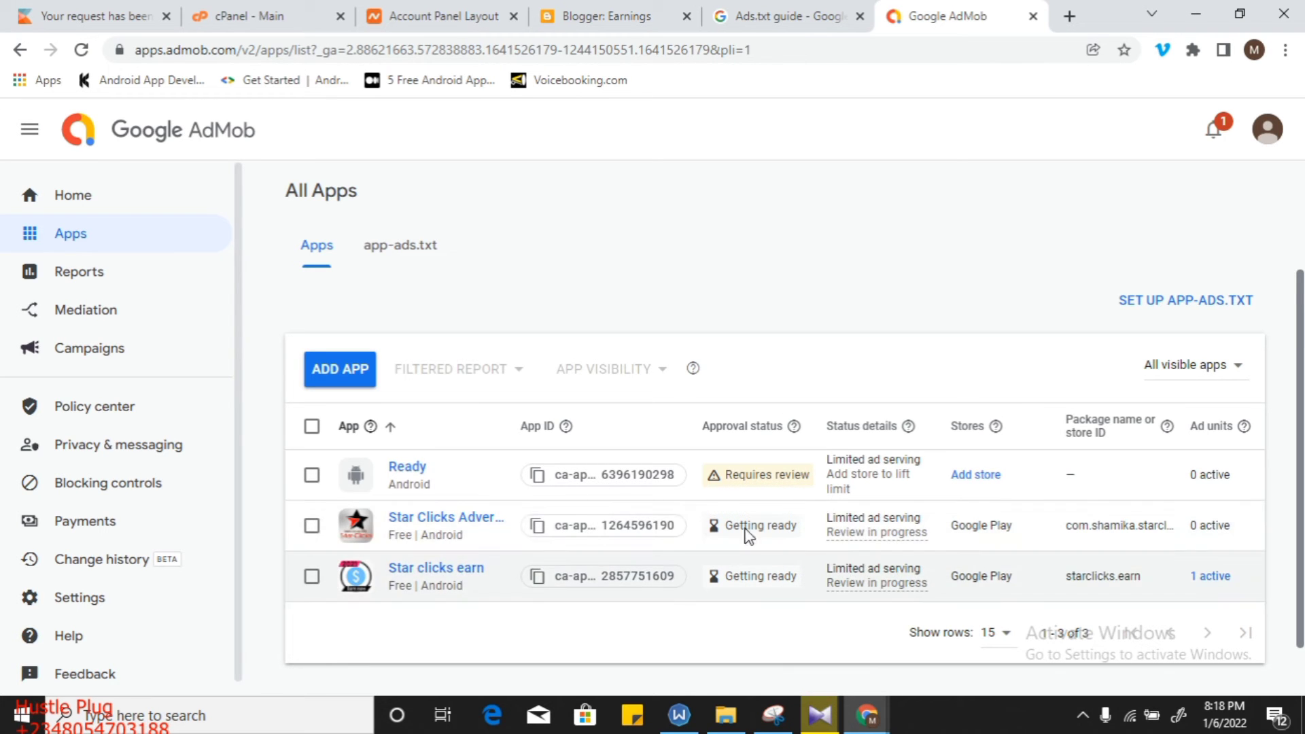
pyautogui.click(402, 250)
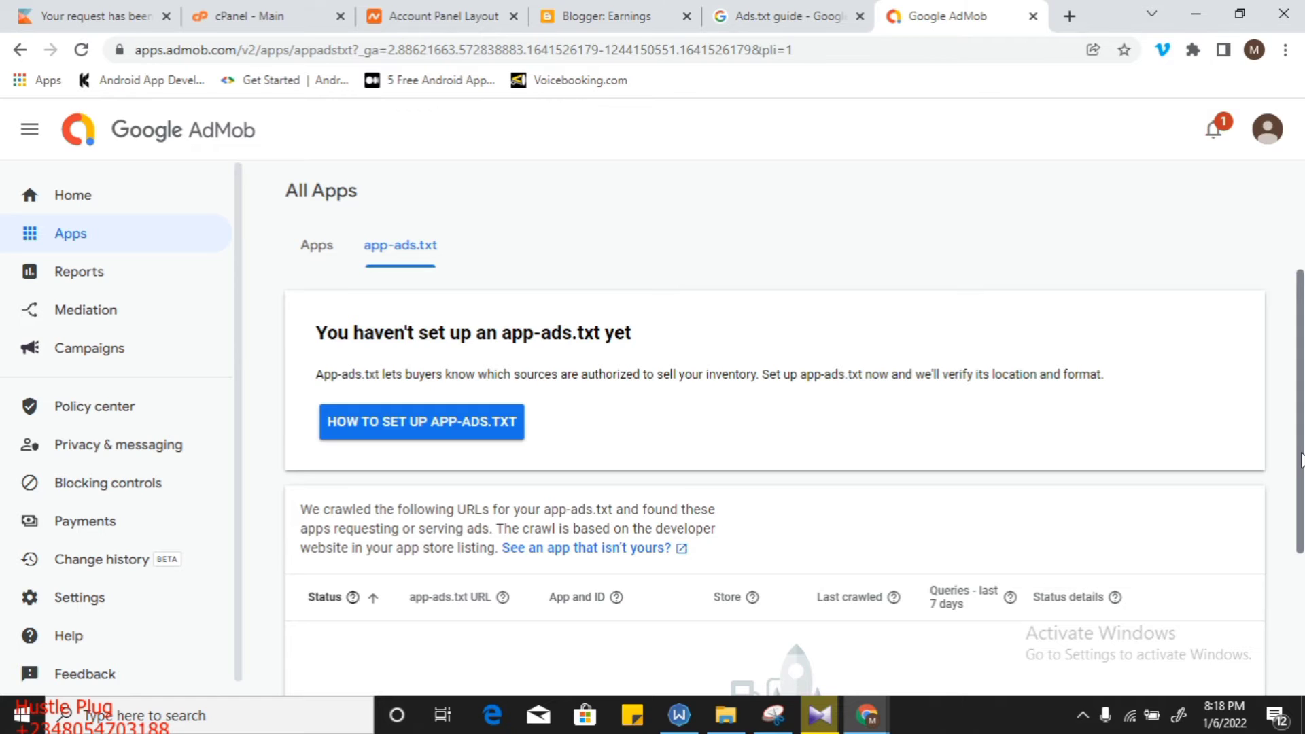
pyautogui.scroll(-3, 1301, 459)
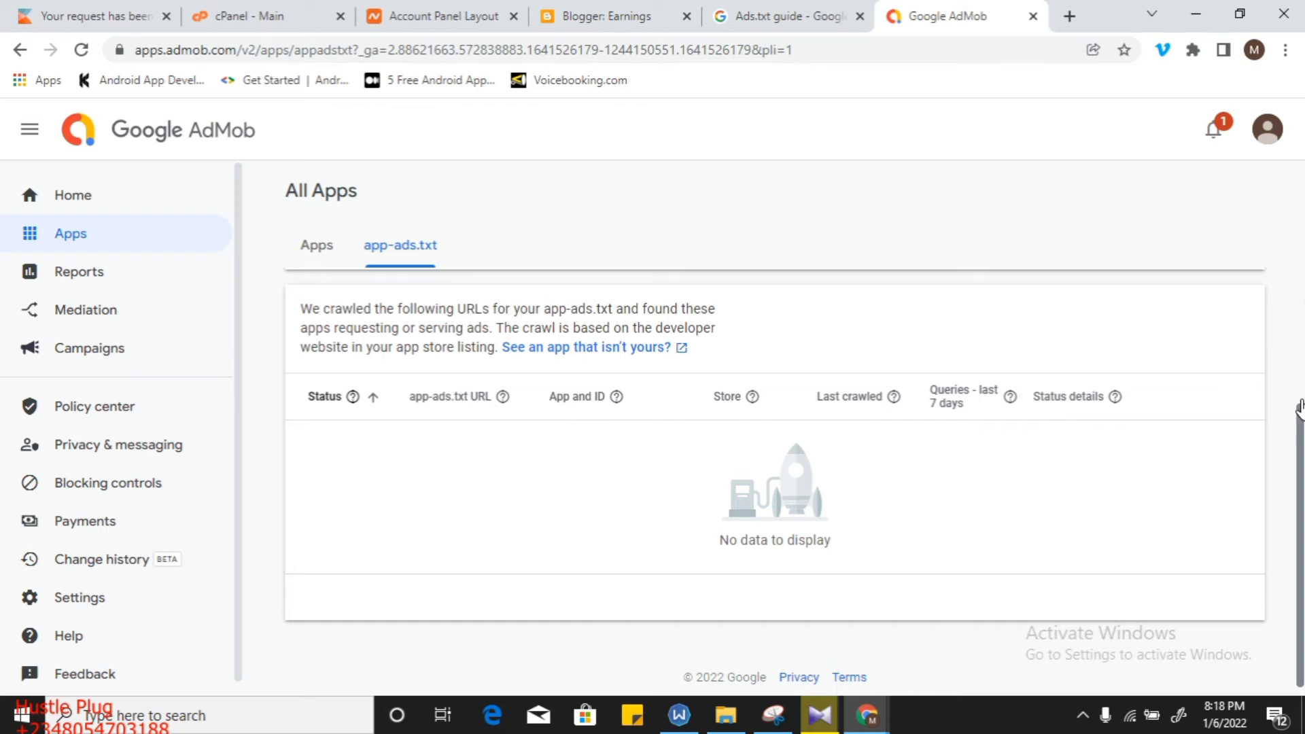
pyautogui.scroll(3, 1300, 399)
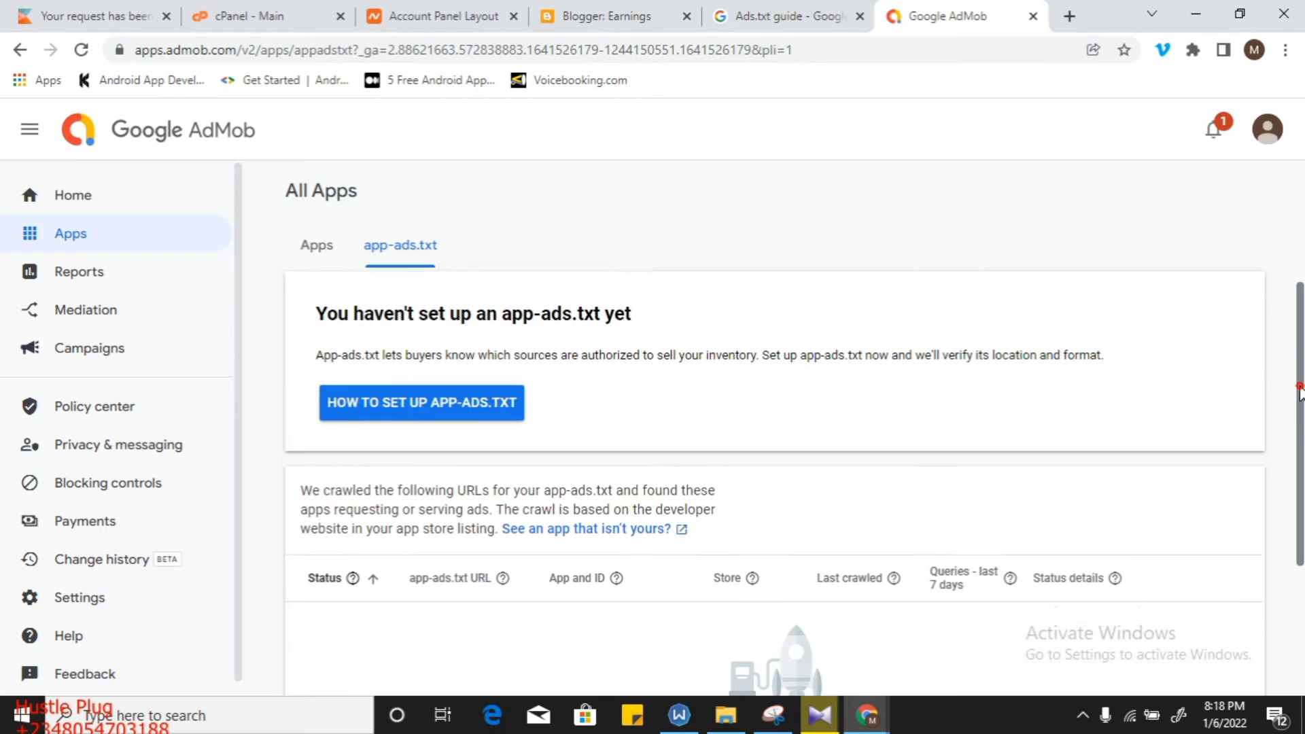
# Copy the google.com DIRECT code snippet from AdMob's app-ads.txt setup instructions and close them.
pyautogui.click(428, 432)
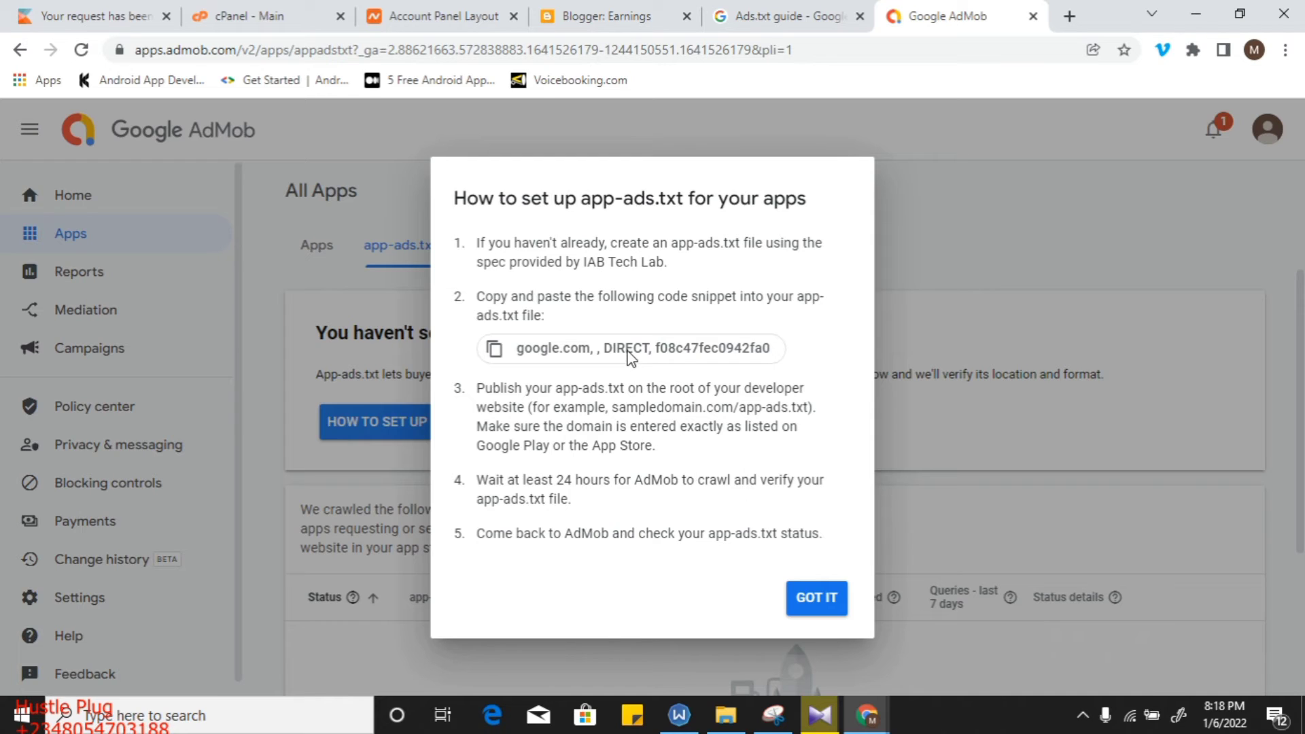
pyautogui.click(495, 350)
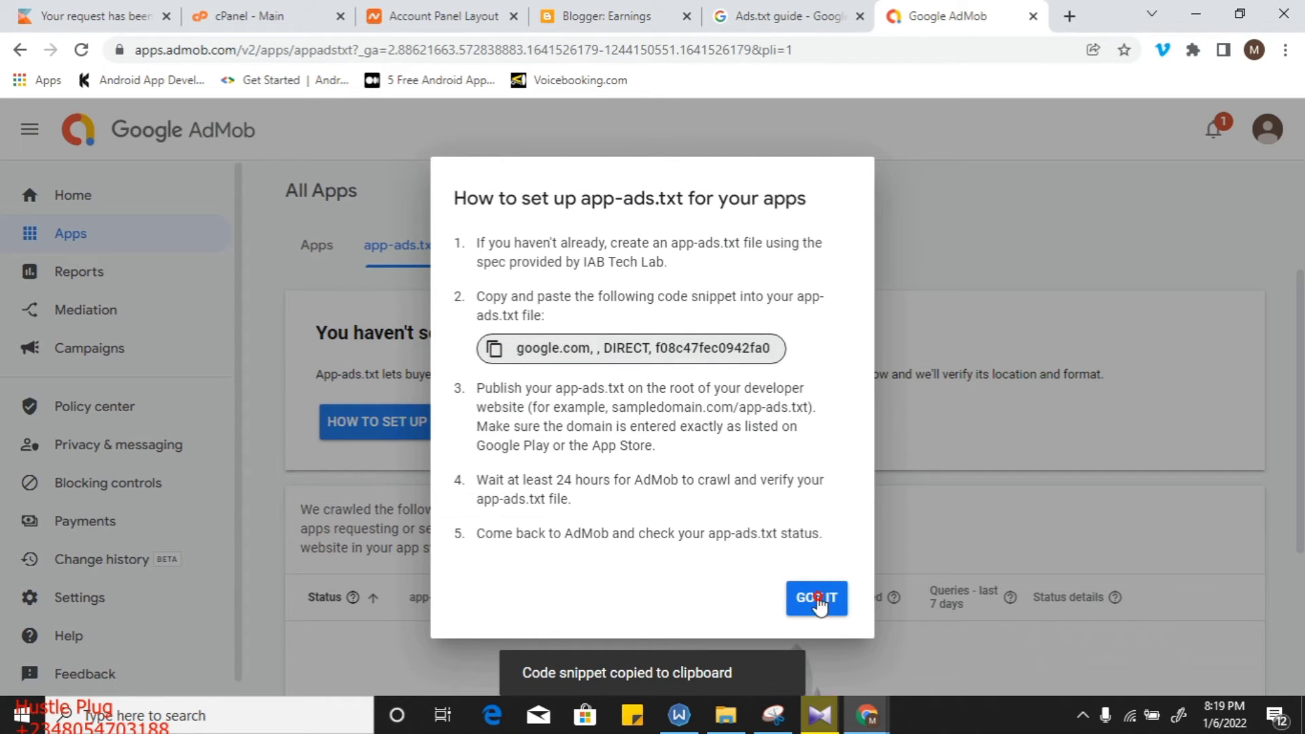
pyautogui.click(957, 639)
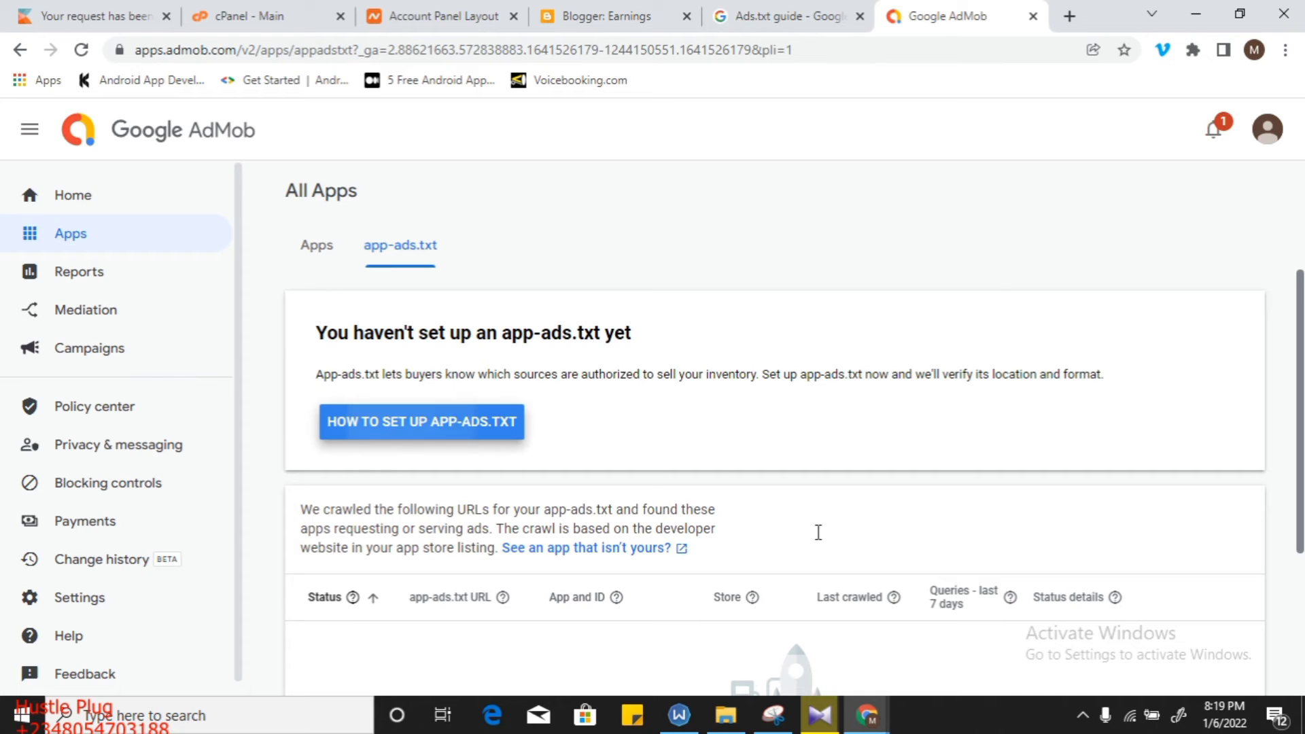
# Reread the app-ads.txt setup instructions, then examine the crawl table and the explanation of its app-ads.txt URL column.
pyautogui.press('Return')
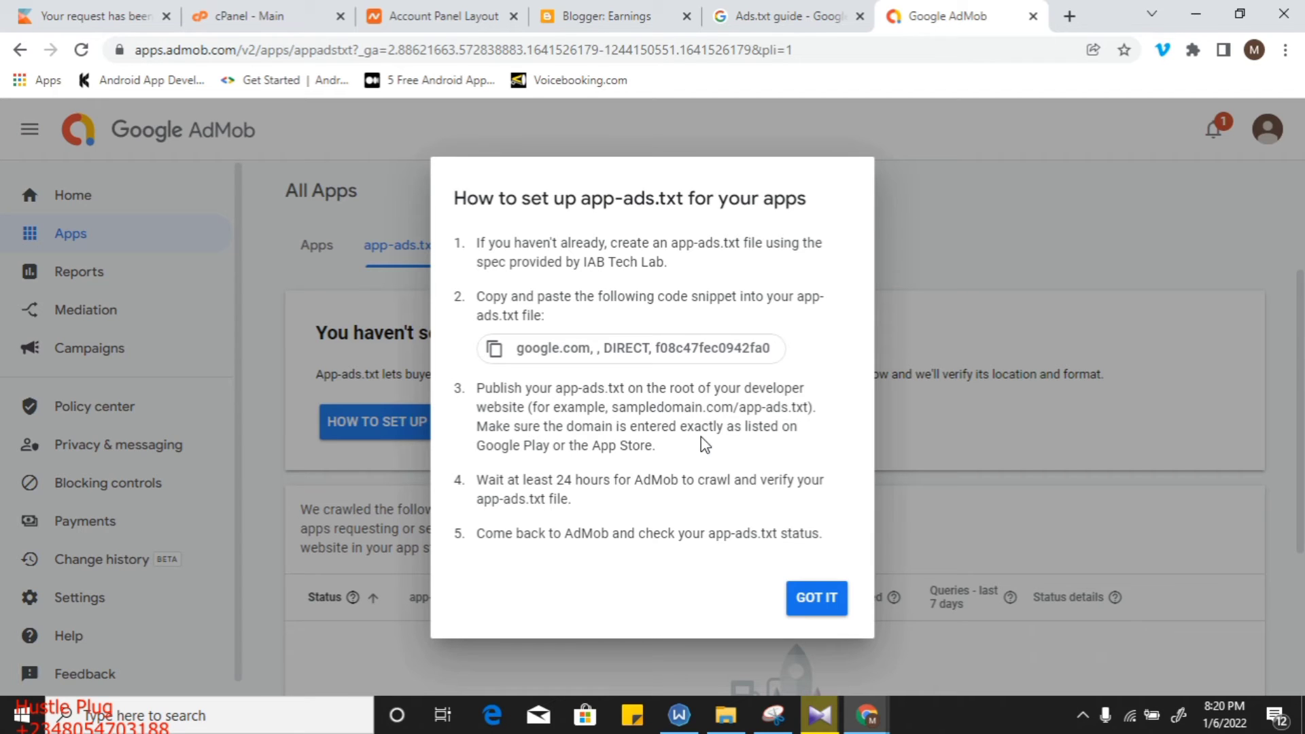
pyautogui.click(825, 603)
pyautogui.click(824, 607)
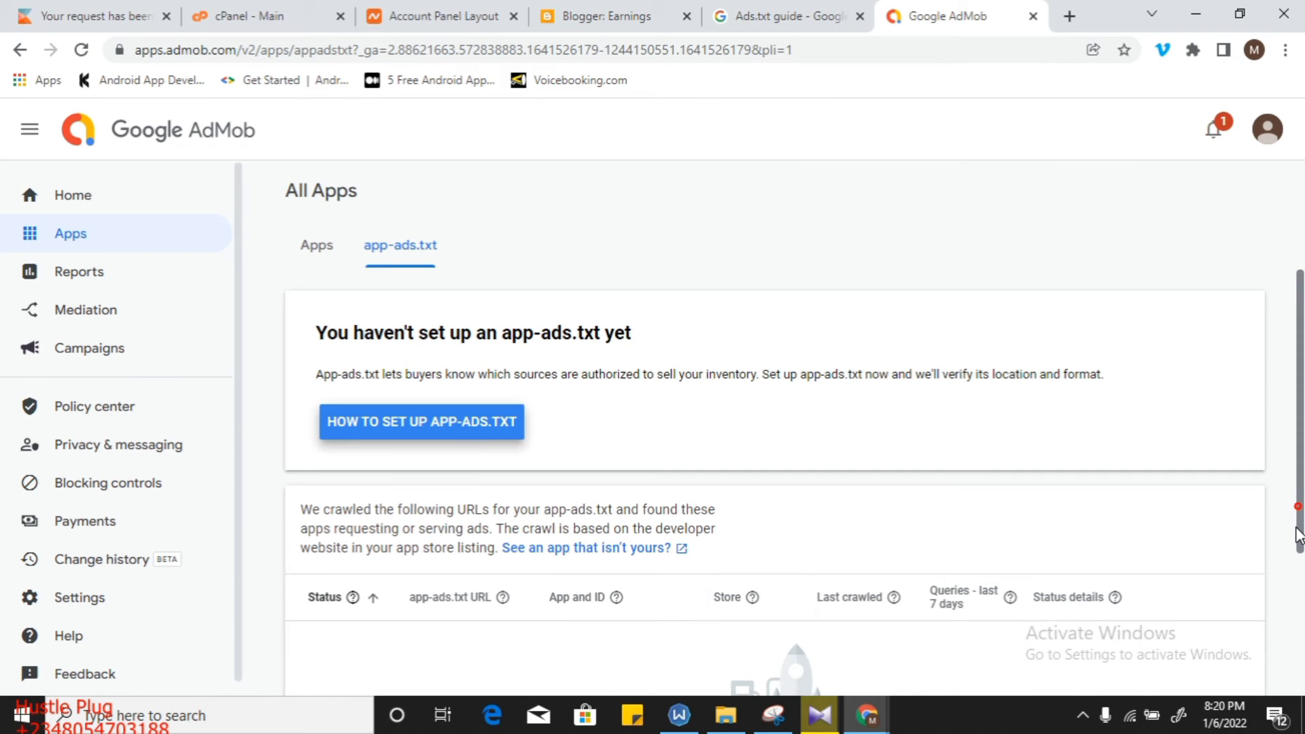
pyautogui.scroll(-2, 1298, 584)
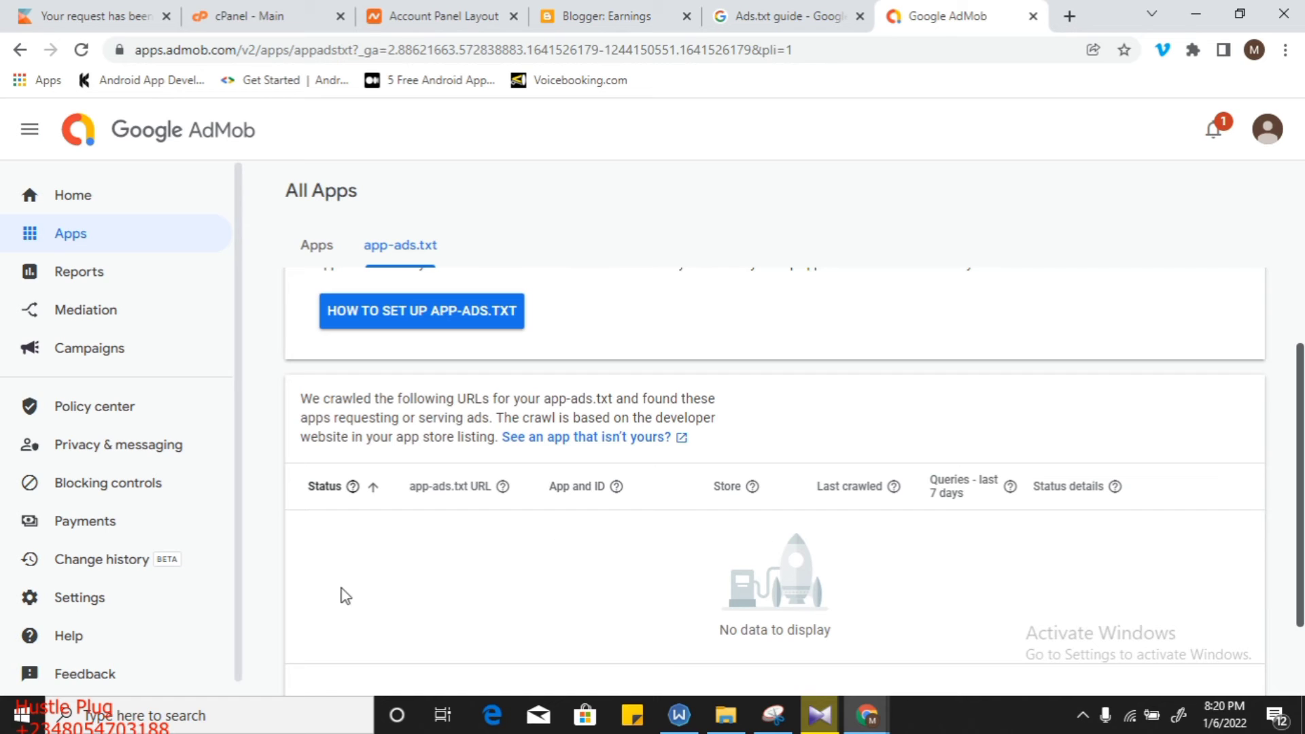
pyautogui.scroll(-1, 720, 629)
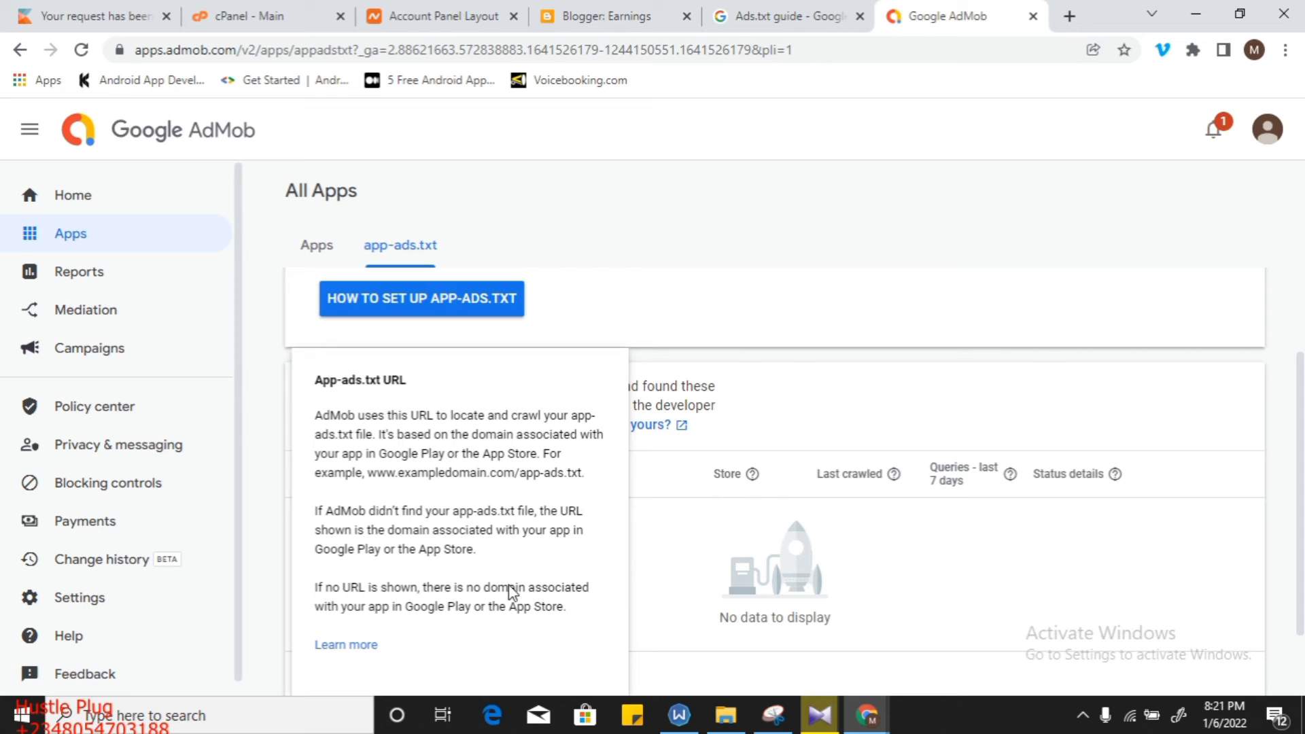
pyautogui.click(640, 544)
# Switch back to Blogger and enable custom ads.txt in the blog's Monetization settings.
pyautogui.click(611, 27)
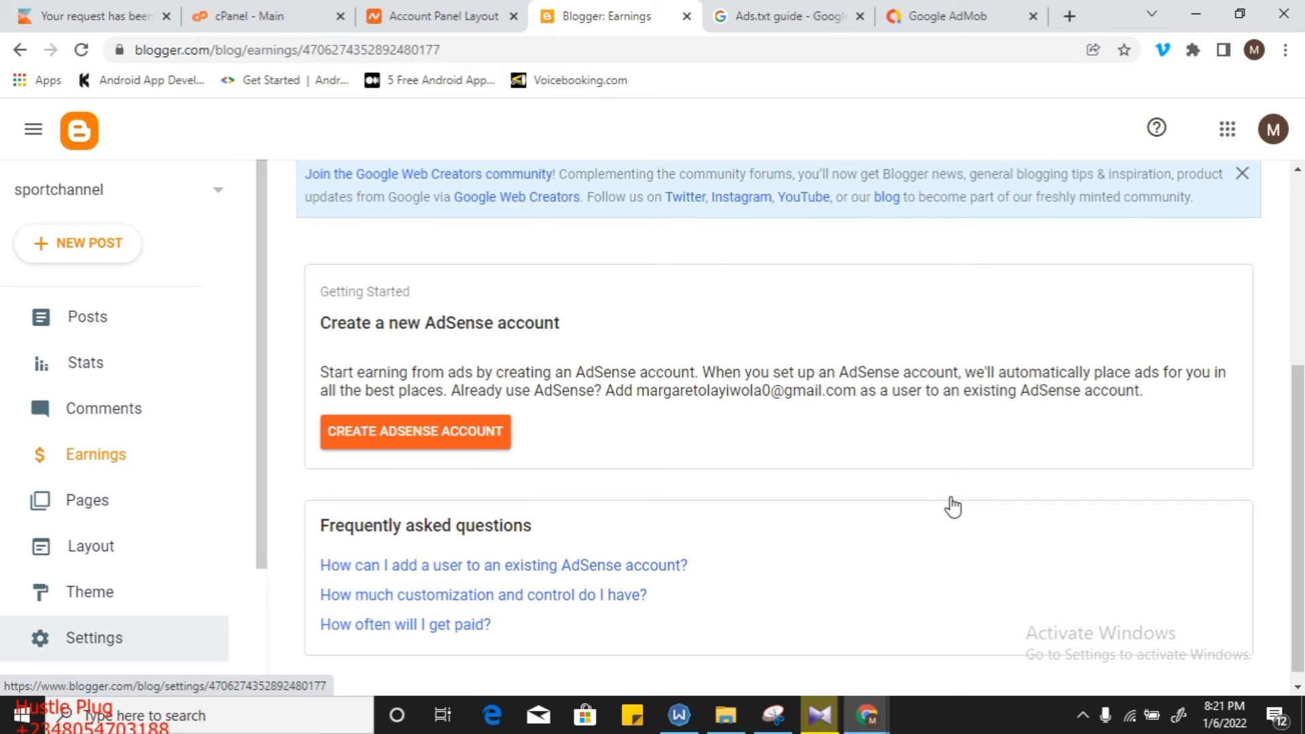
pyautogui.press('Return')
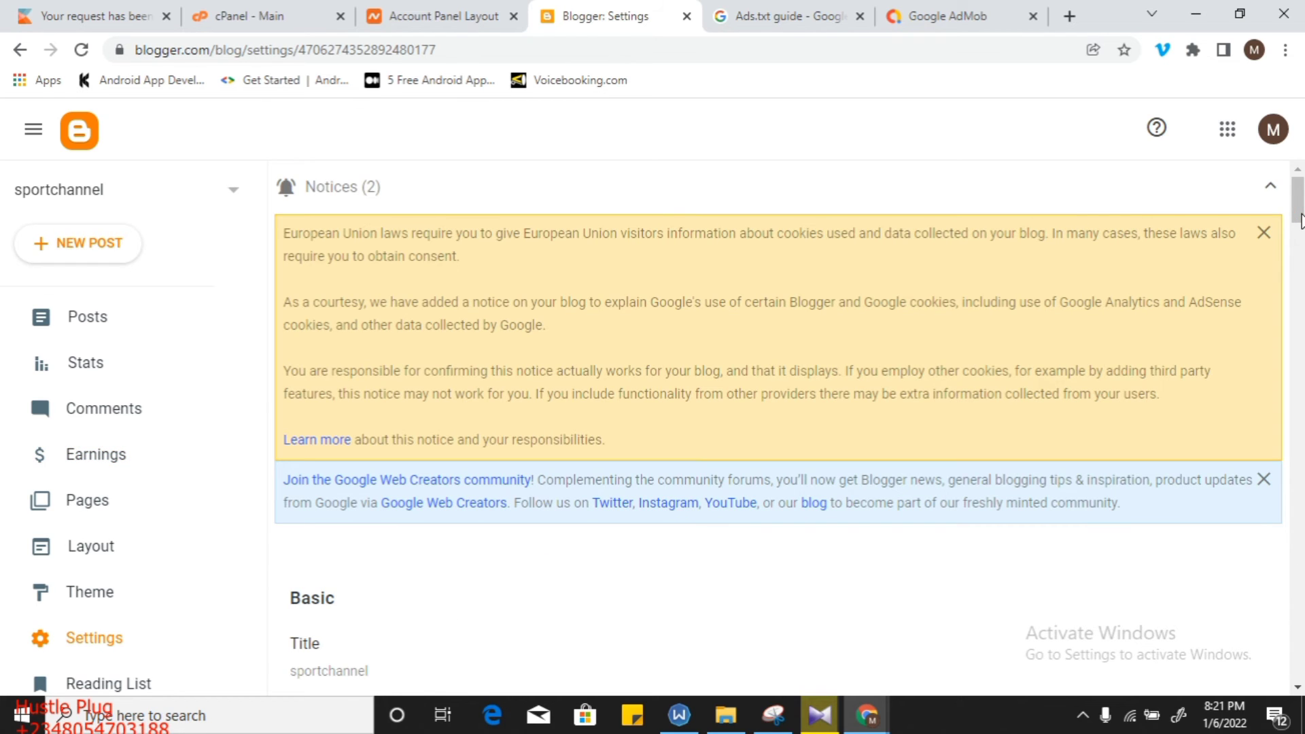
pyautogui.moveTo(1300, 221); pyautogui.dragTo(1300, 608)
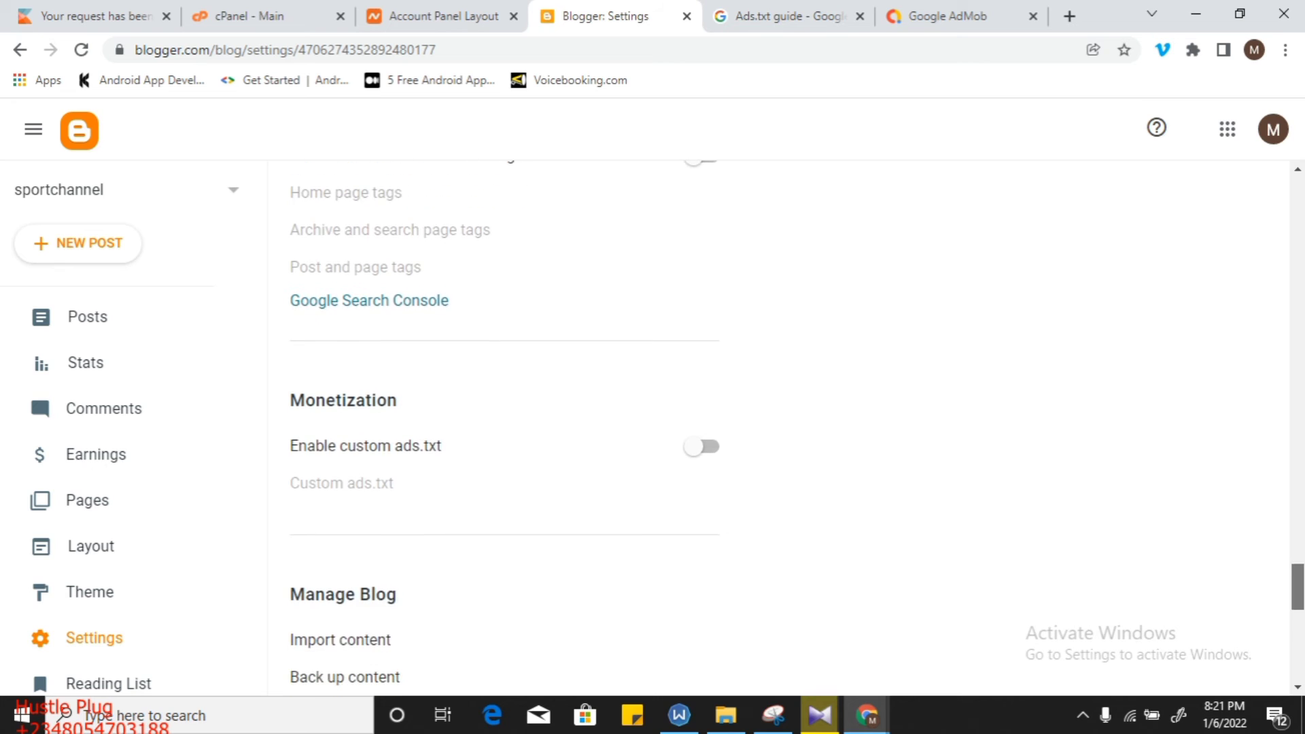
pyautogui.click(712, 449)
pyautogui.click(711, 450)
pyautogui.click(711, 450)
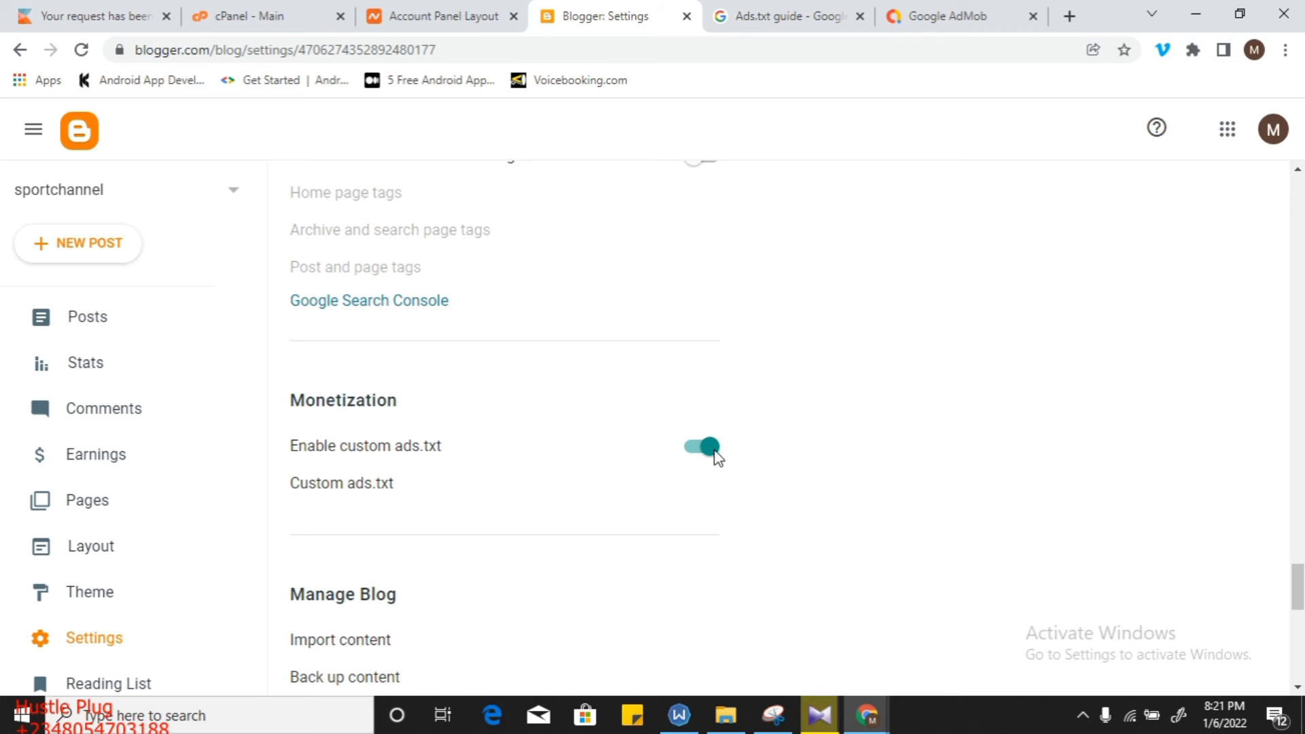
pyautogui.click(713, 450)
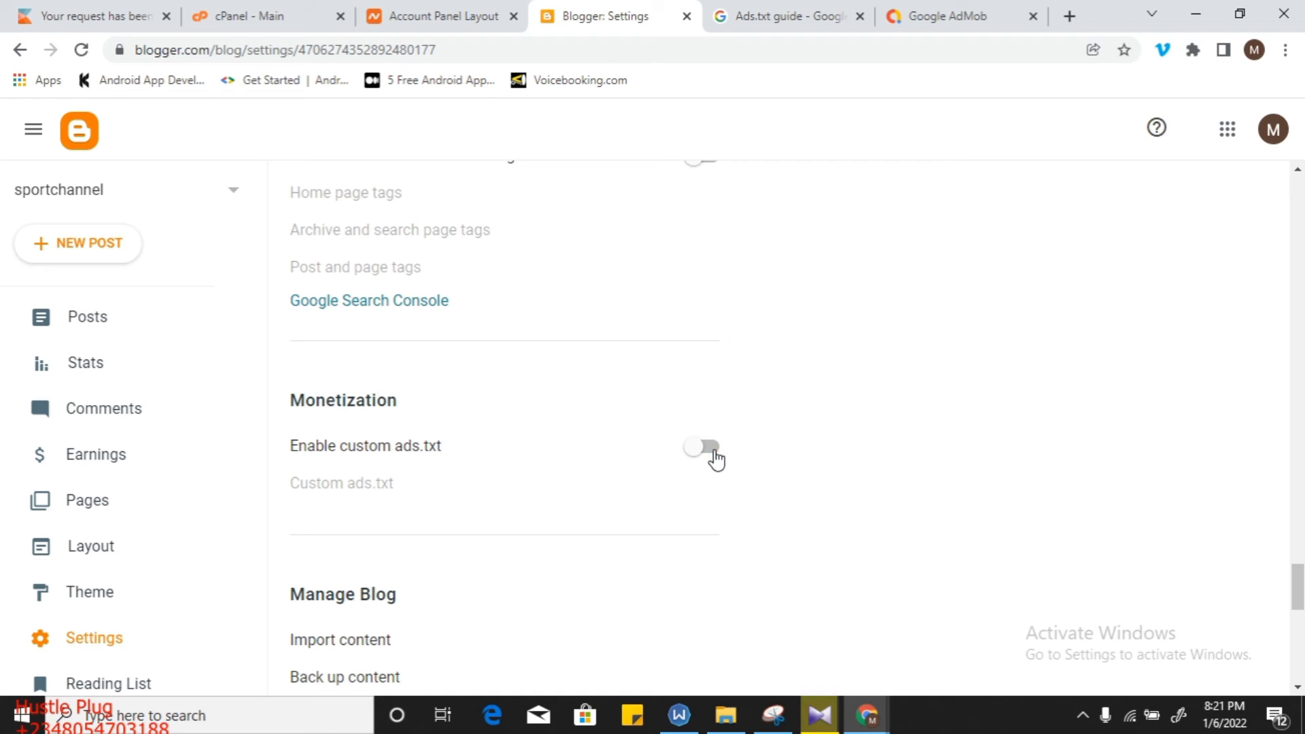
pyautogui.click(714, 452)
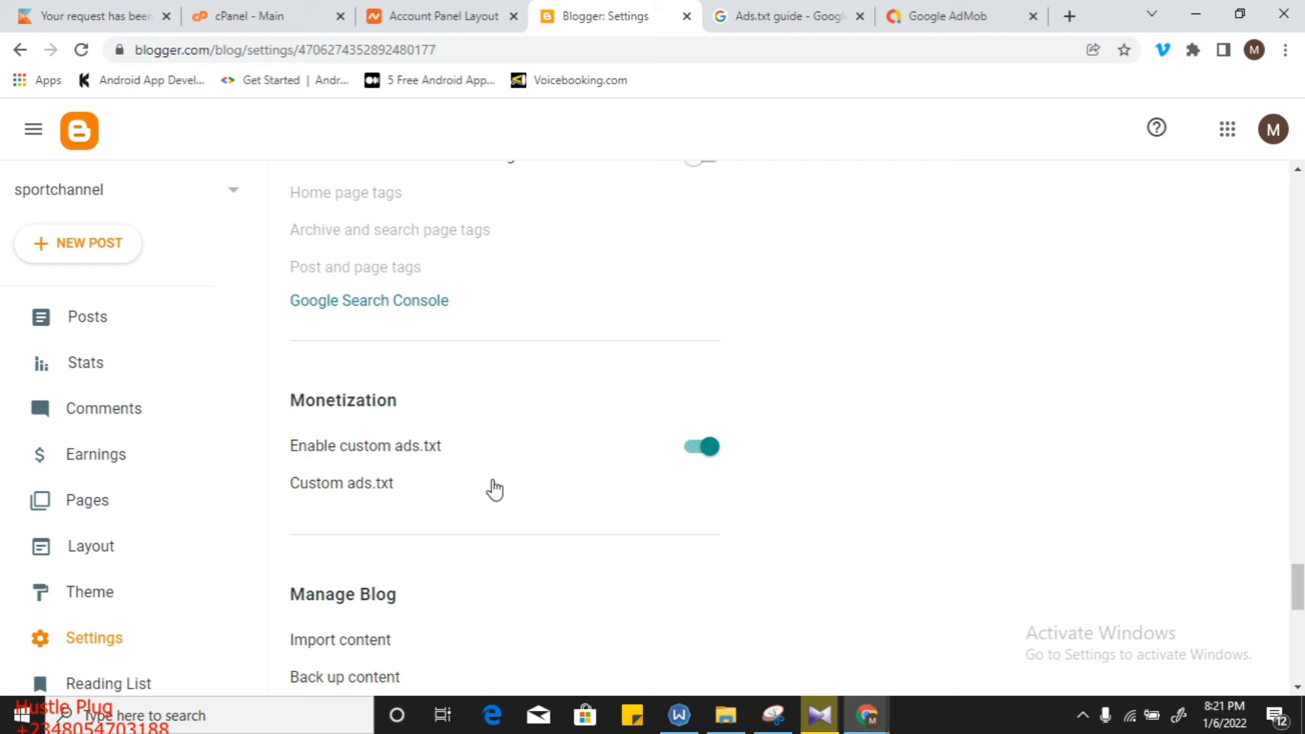
# Paste the copied AdMob snippet "google.com, , DIRECT, f08c47fec0942fa0" into the blog's custom ads.txt.
pyautogui.click(338, 496)
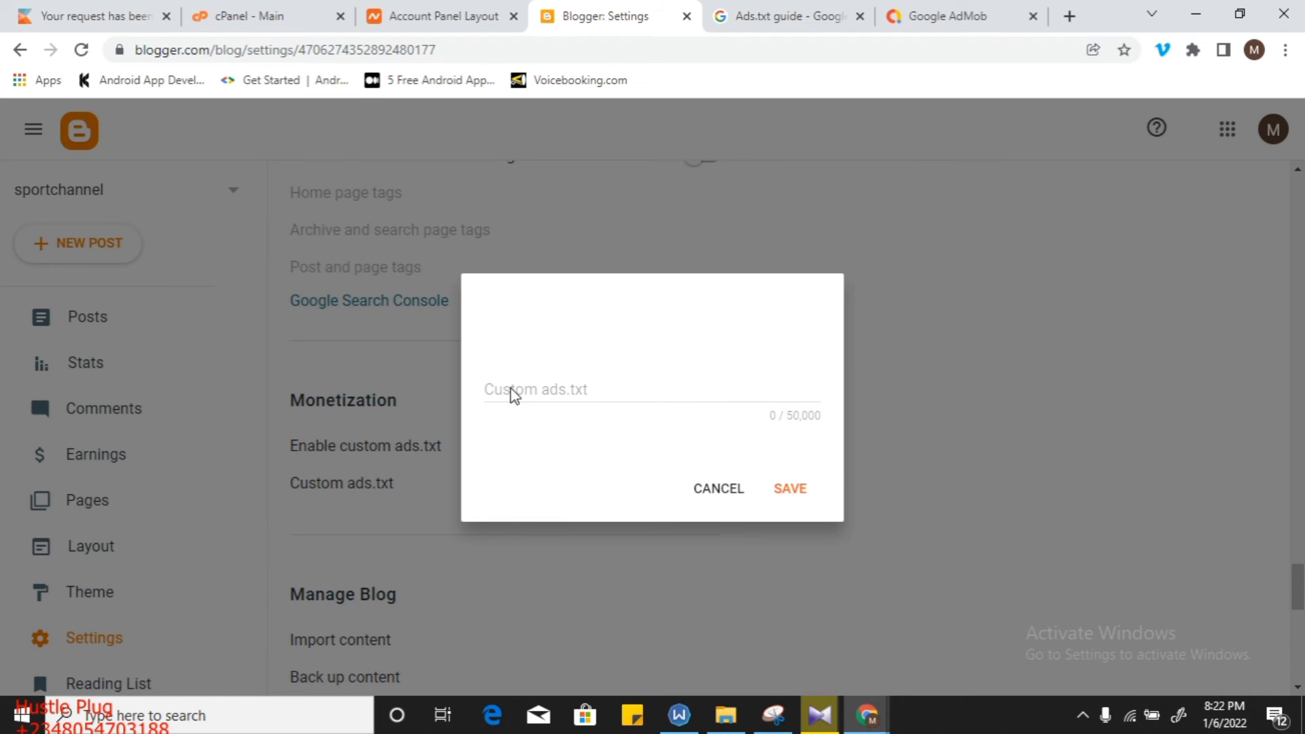
pyautogui.click(544, 392)
pyautogui.click(545, 394)
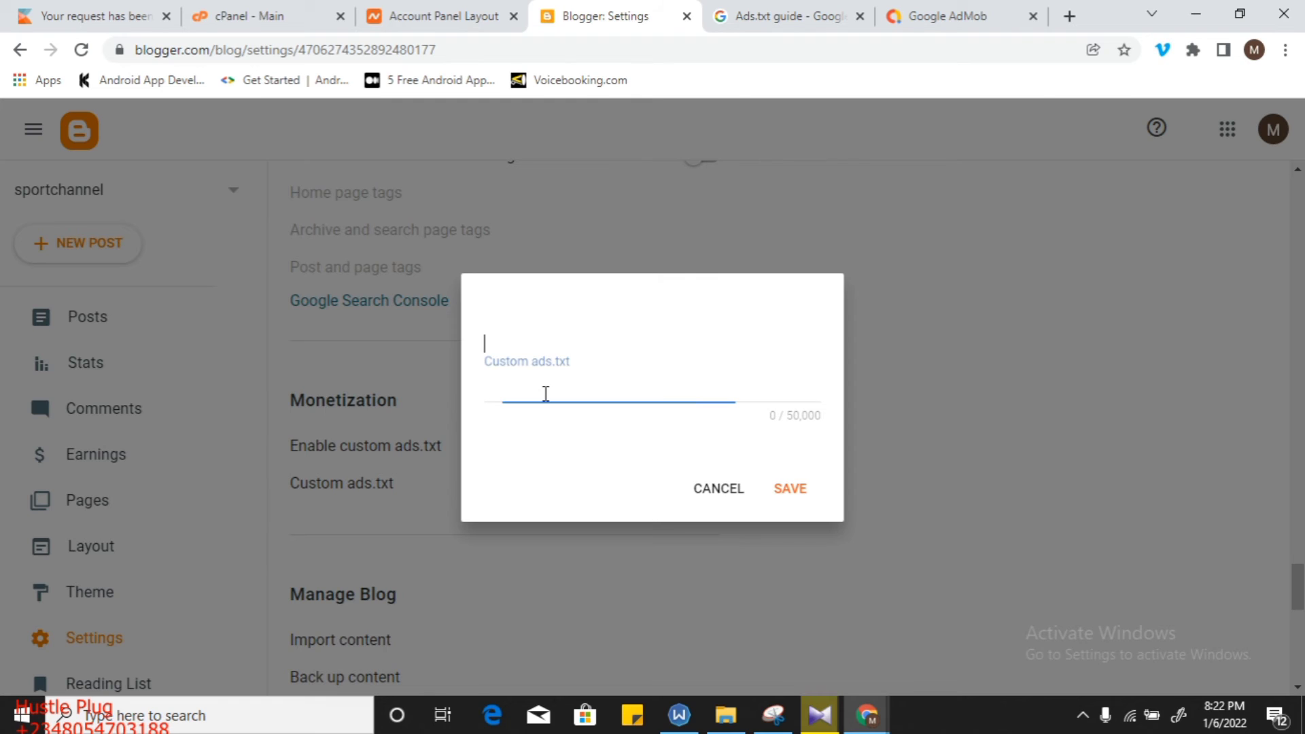
pyautogui.hotkey('ctrl', 'v')
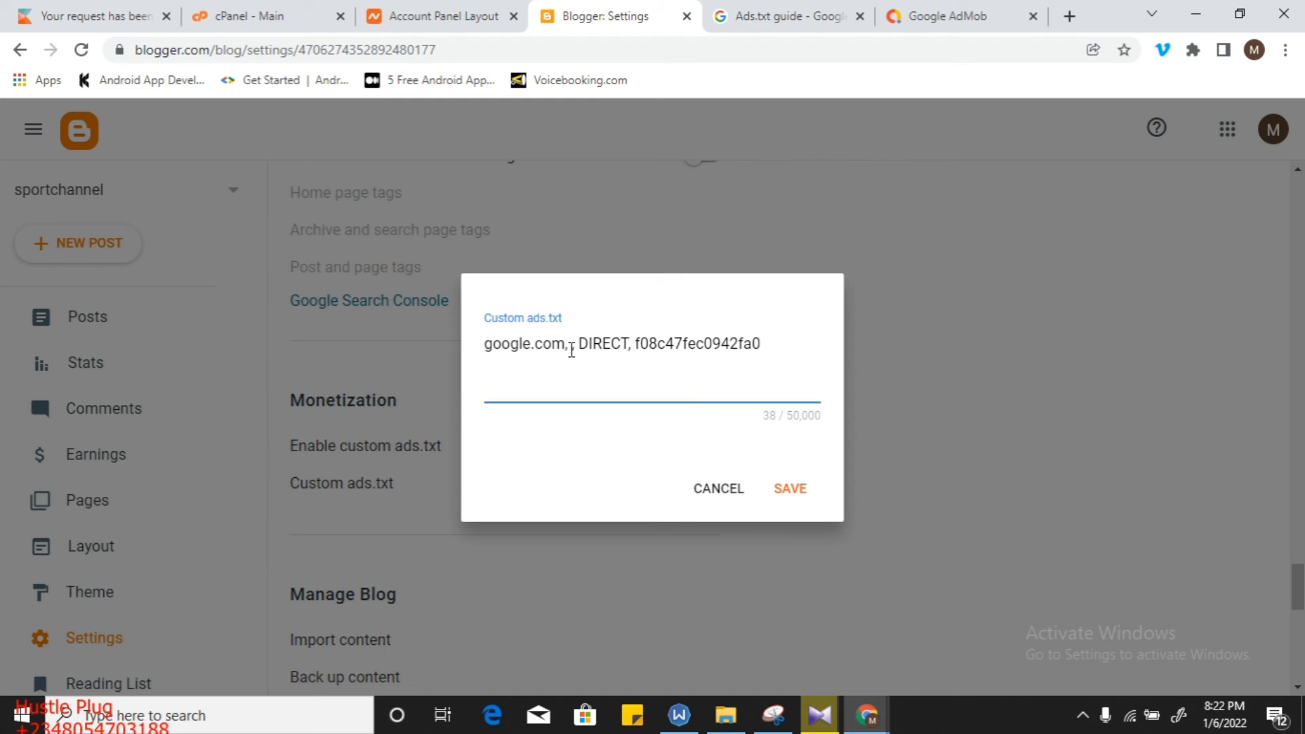
pyautogui.click(738, 21)
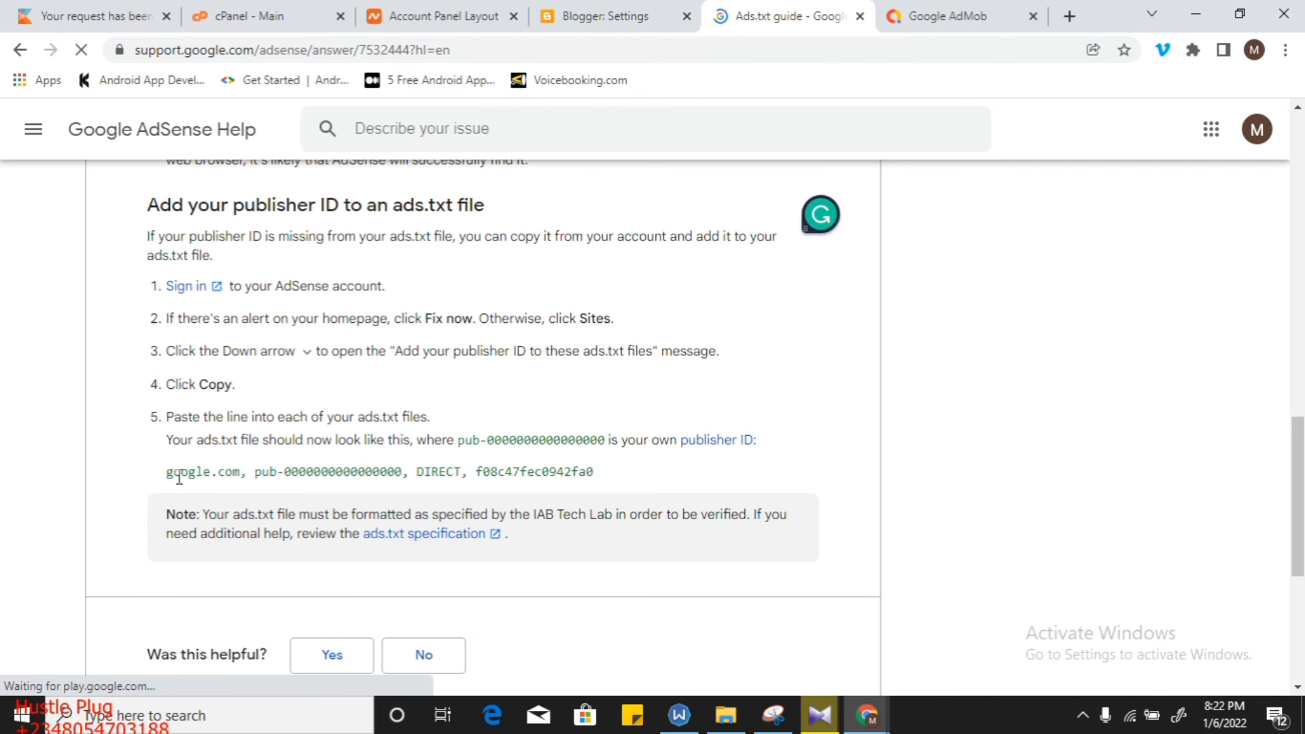
pyautogui.moveTo(166, 471); pyautogui.dragTo(594, 475)
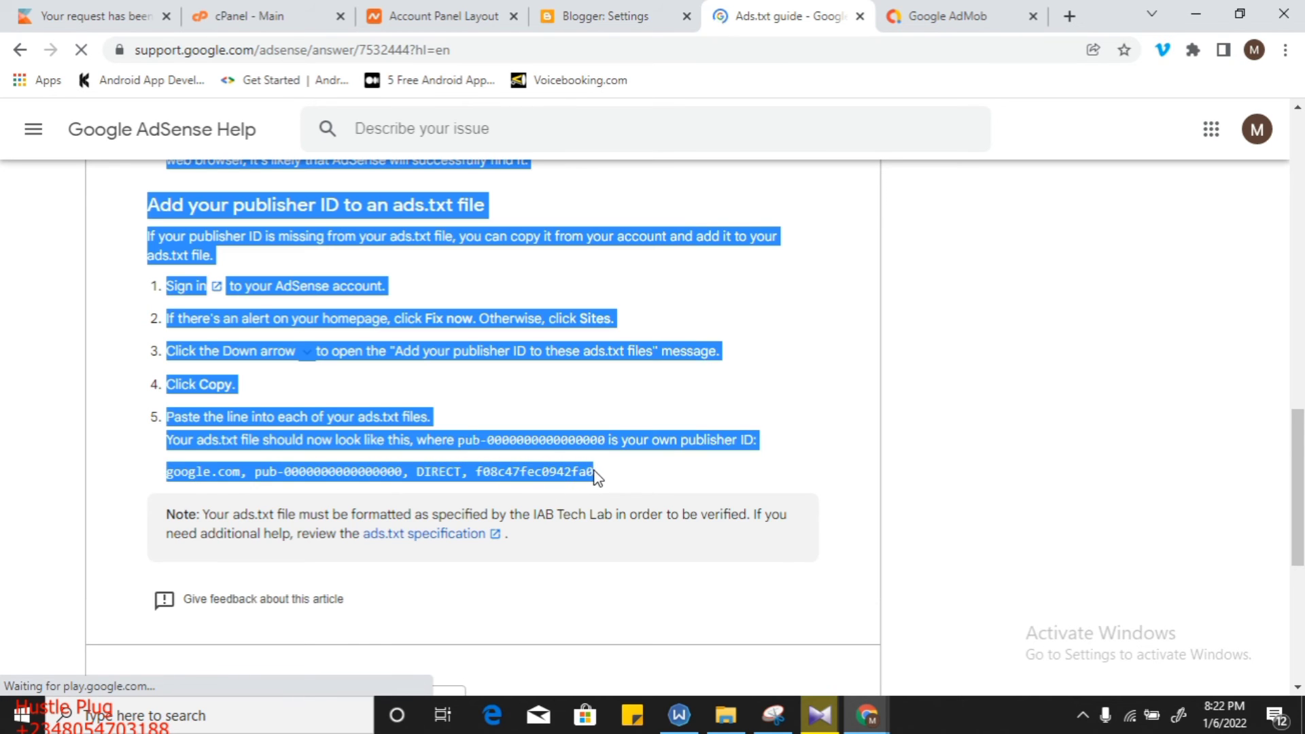
pyautogui.click(151, 472)
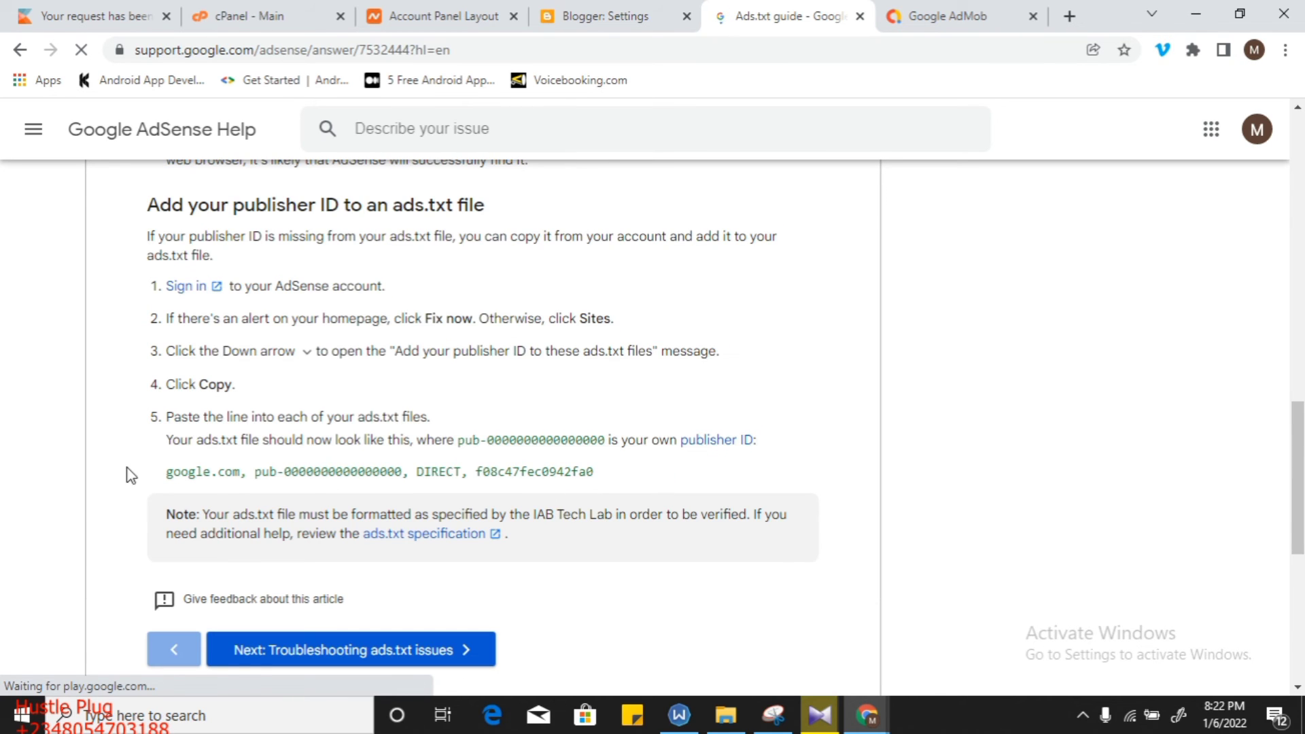
pyautogui.moveTo(166, 472); pyautogui.dragTo(598, 485)
pyautogui.hotkey('ctrl', 'c')
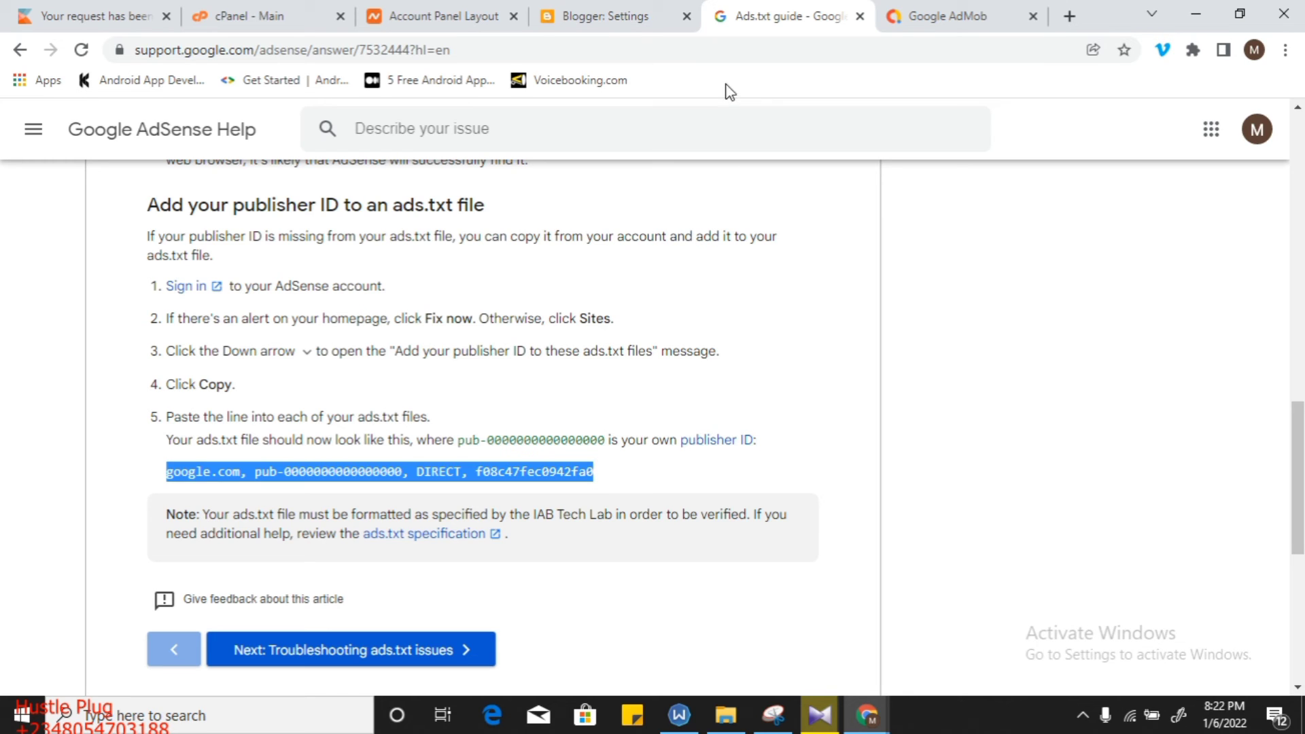
pyautogui.click(605, 7)
pyautogui.click(605, 15)
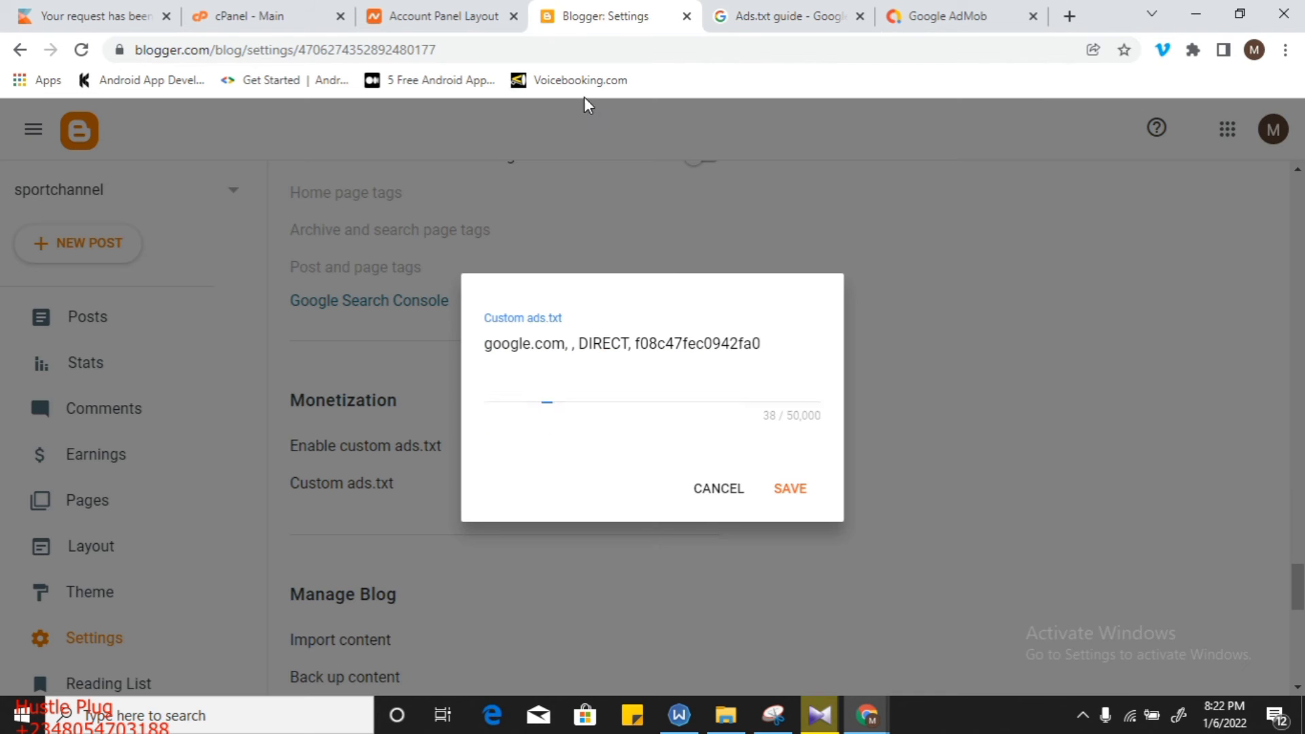
pyautogui.click(588, 336)
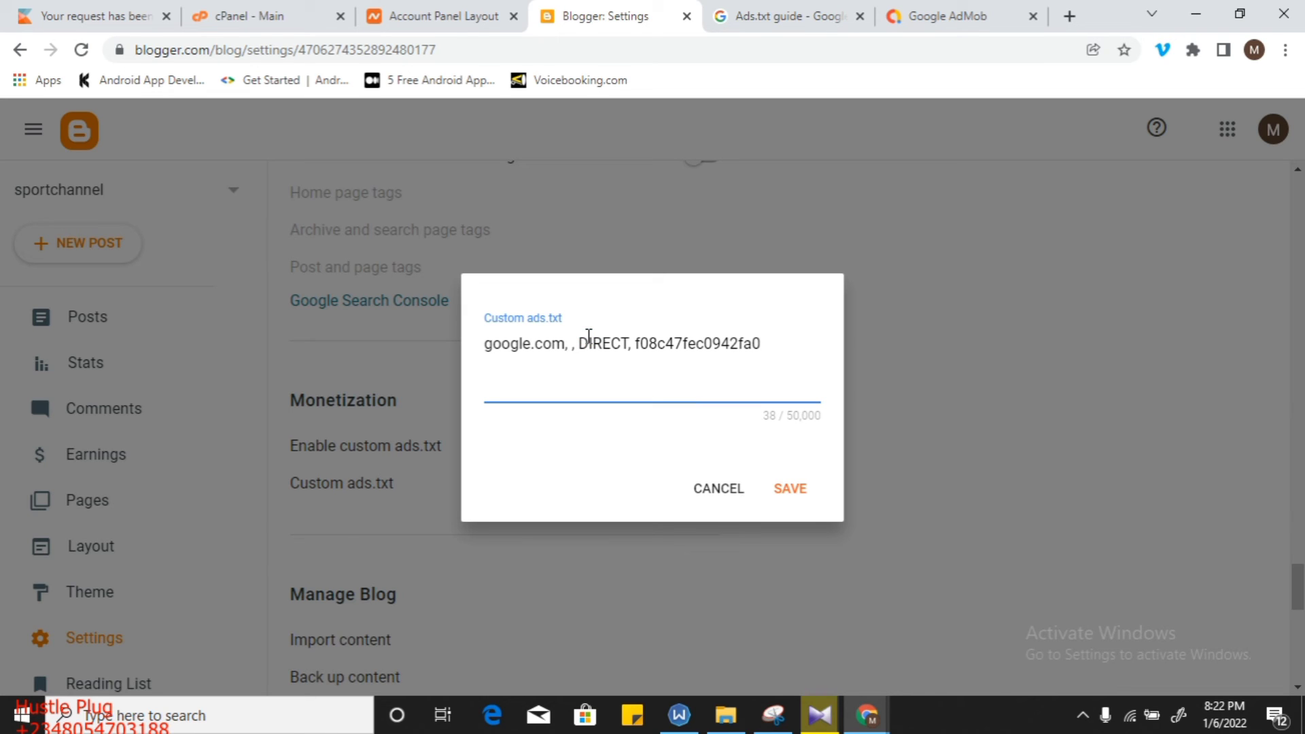
pyautogui.hotkey('ctrl', 'a')
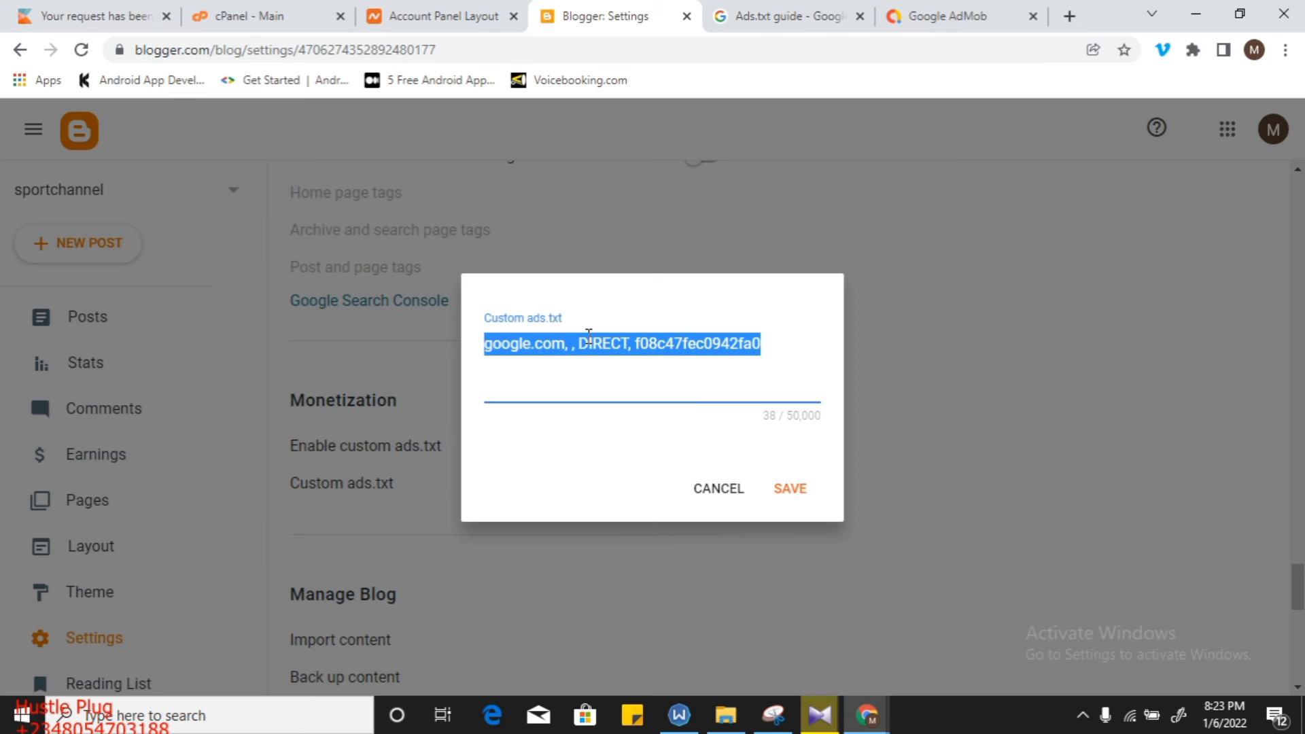
pyautogui.hotkey('ctrl', 'v')
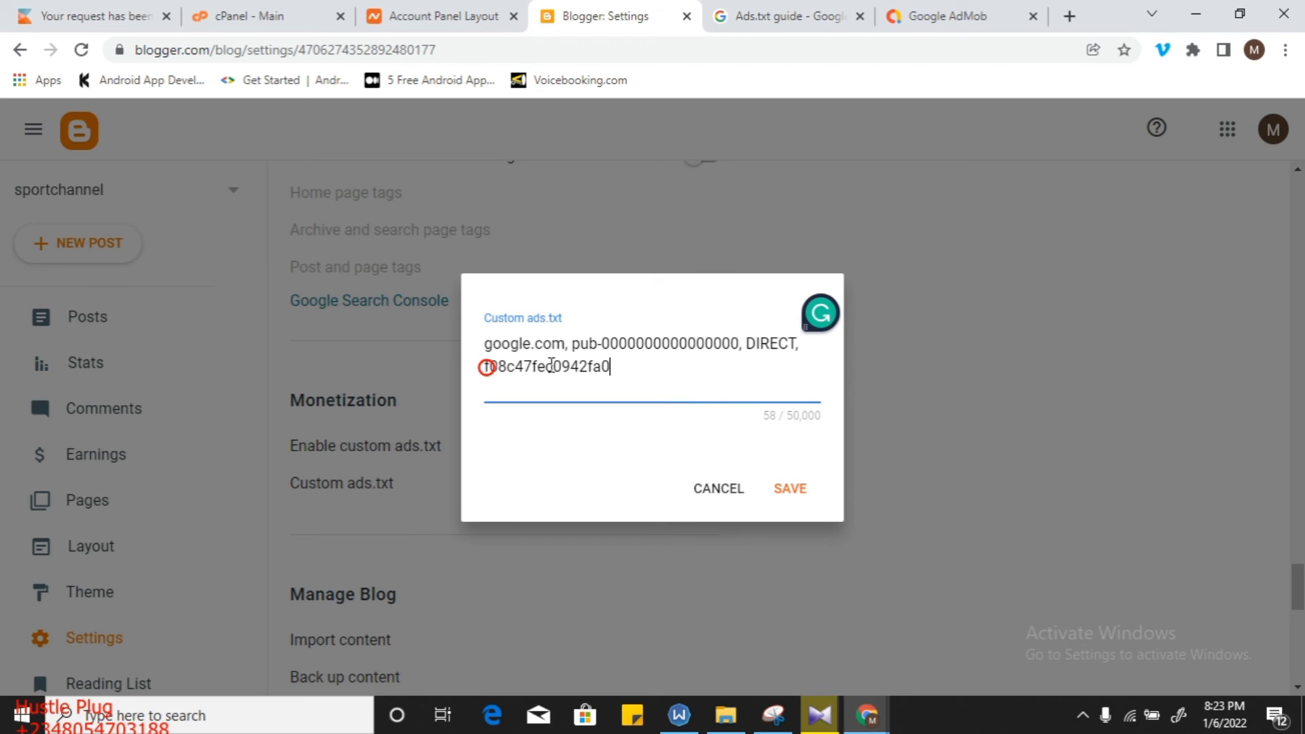
pyautogui.moveTo(485, 367); pyautogui.dragTo(611, 365)
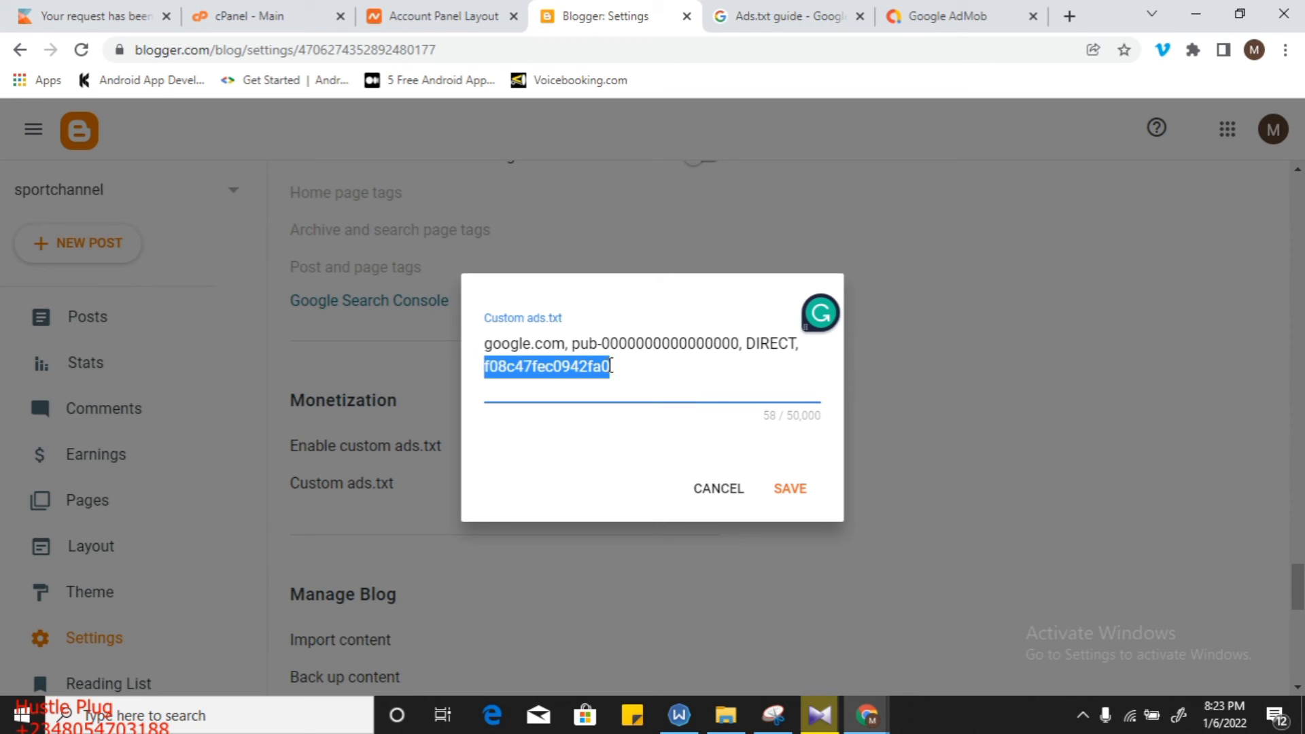
# Switch to Google AdMob and copy the publisher ID from the account information.
pyautogui.click(924, 19)
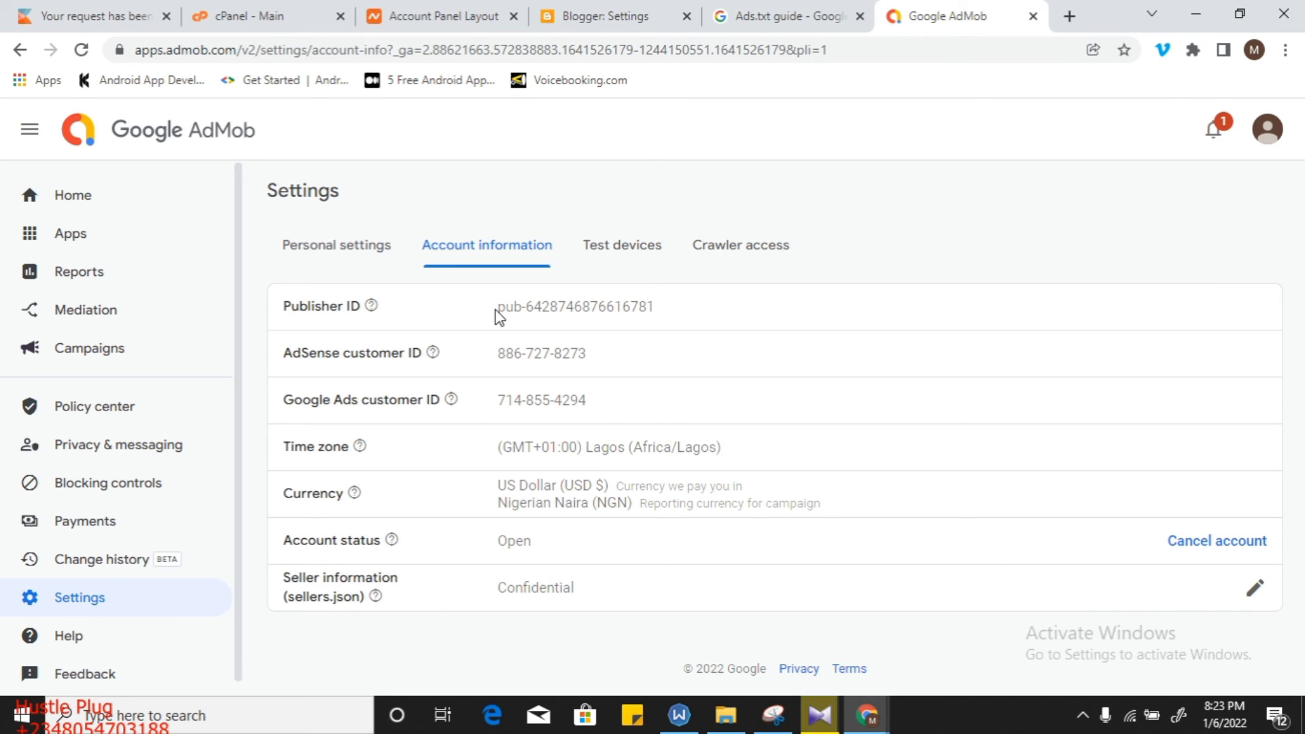
pyautogui.click(498, 312)
pyautogui.tripleClick(658, 316)
pyautogui.hotkey('ctrl', 'c')
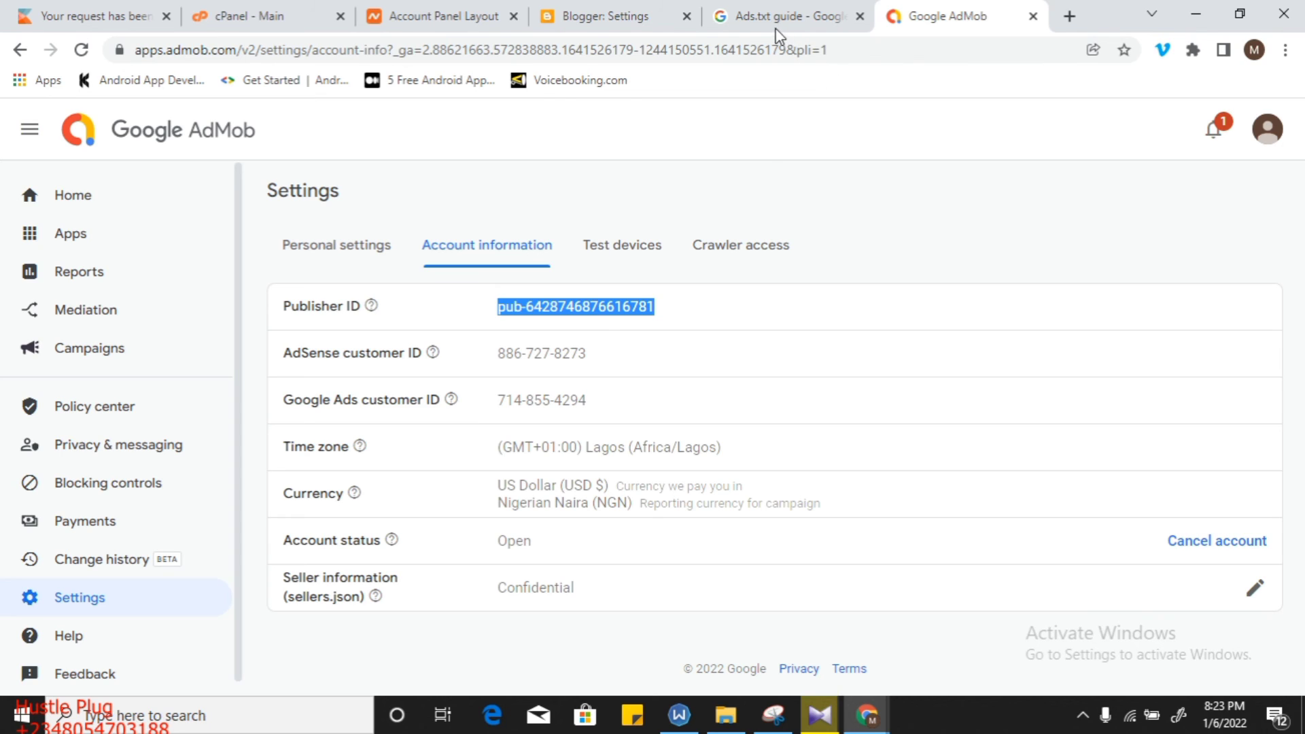
pyautogui.click(641, 24)
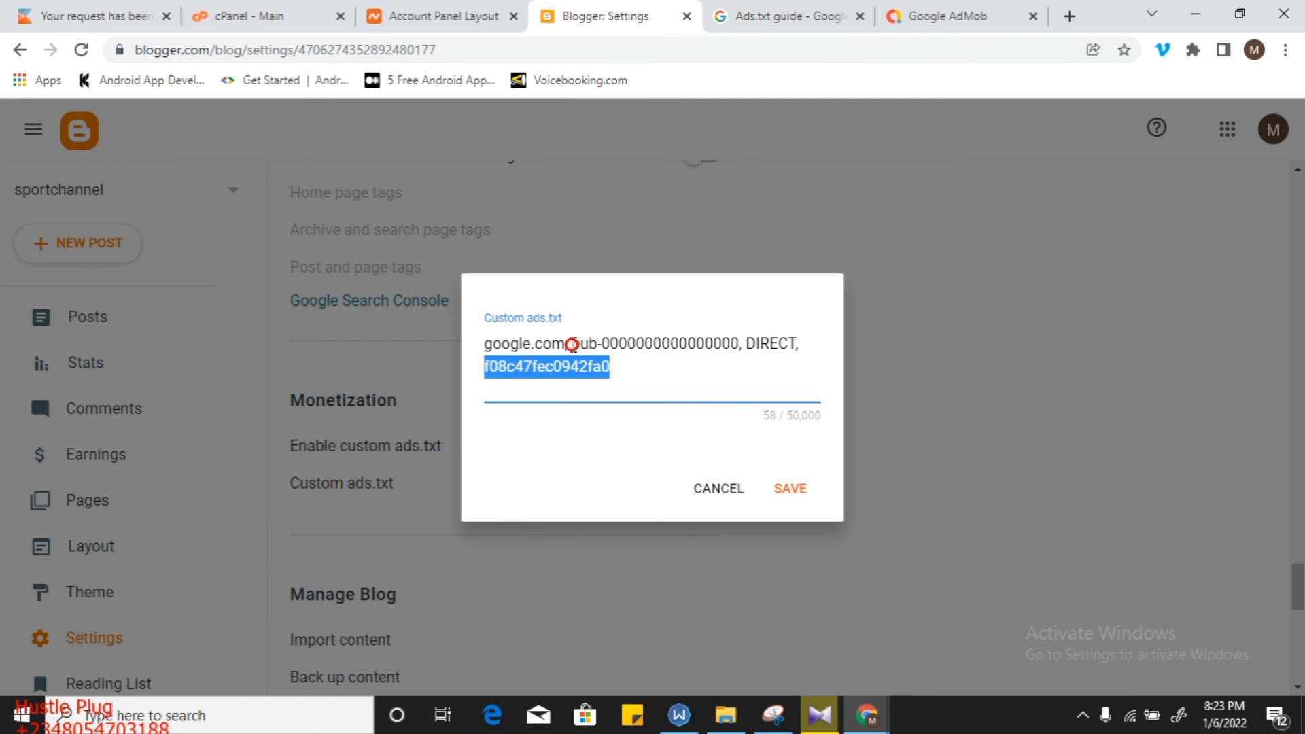
pyautogui.moveTo(573, 344); pyautogui.dragTo(738, 345)
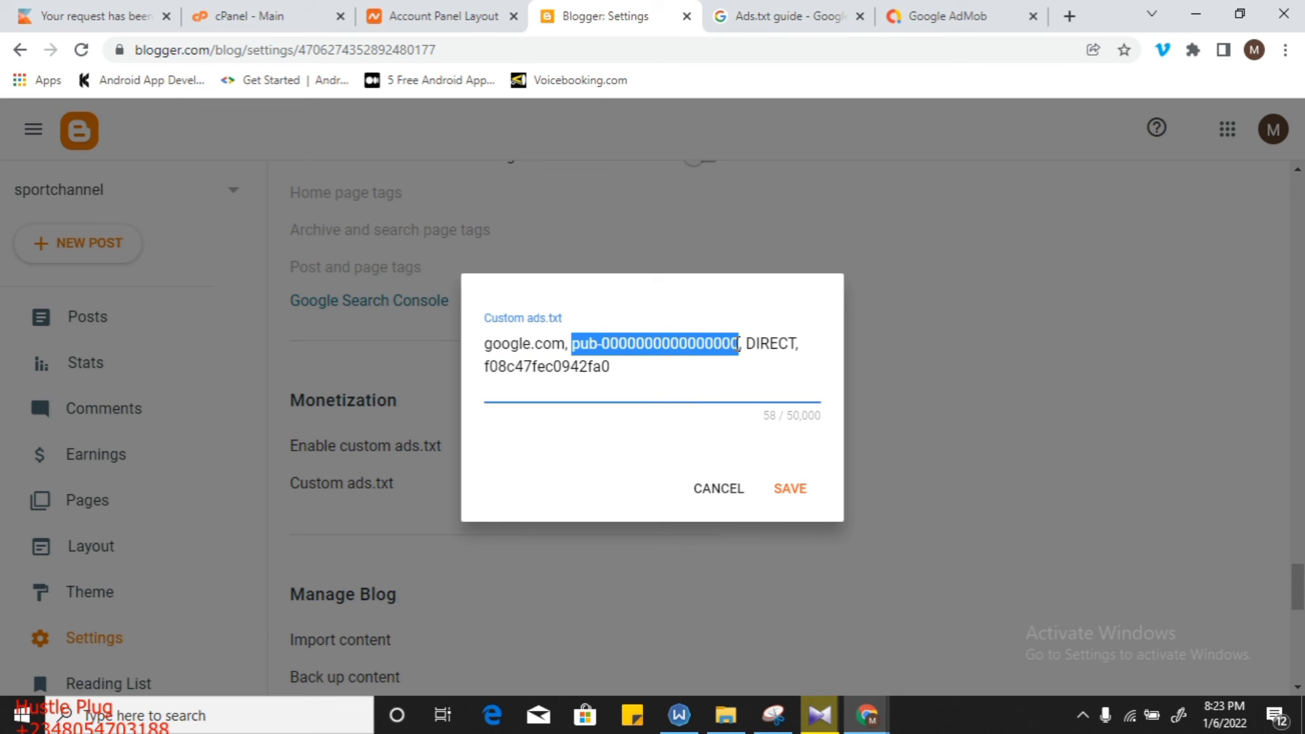
pyautogui.hotkey('ctrl', 'v')
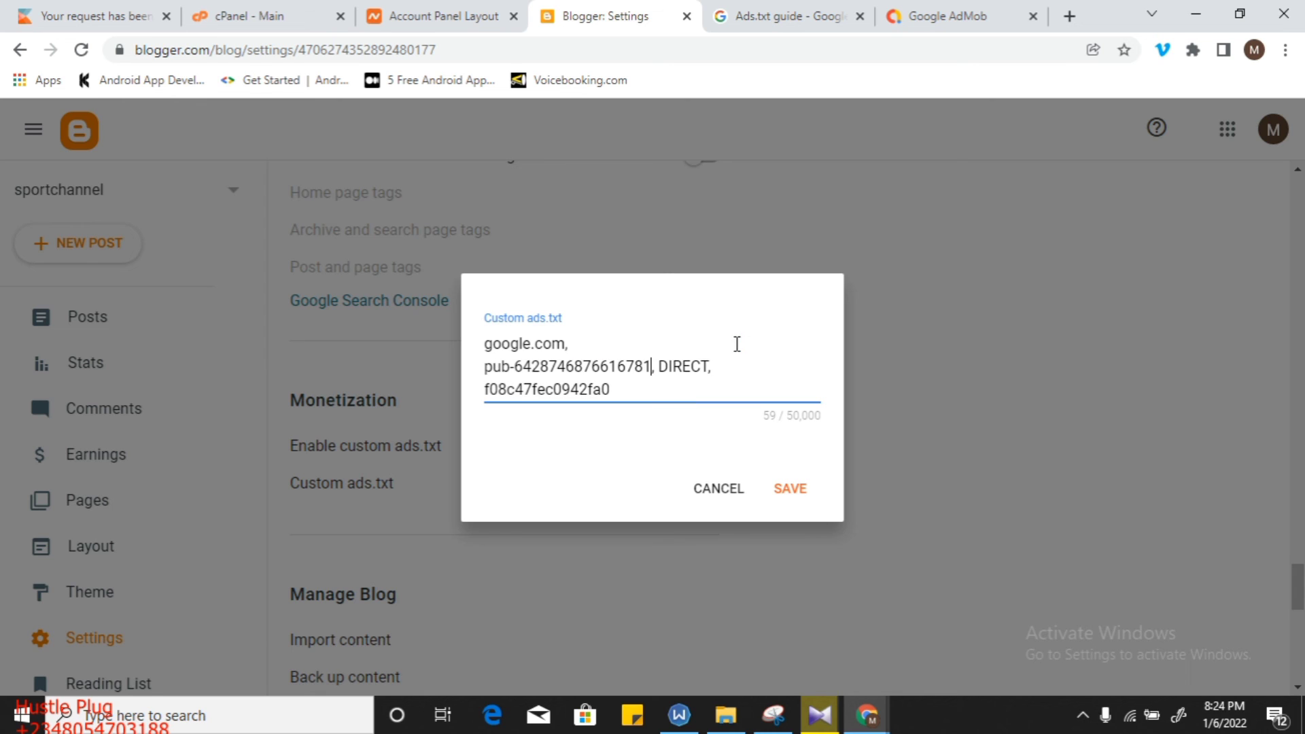
pyautogui.click(793, 503)
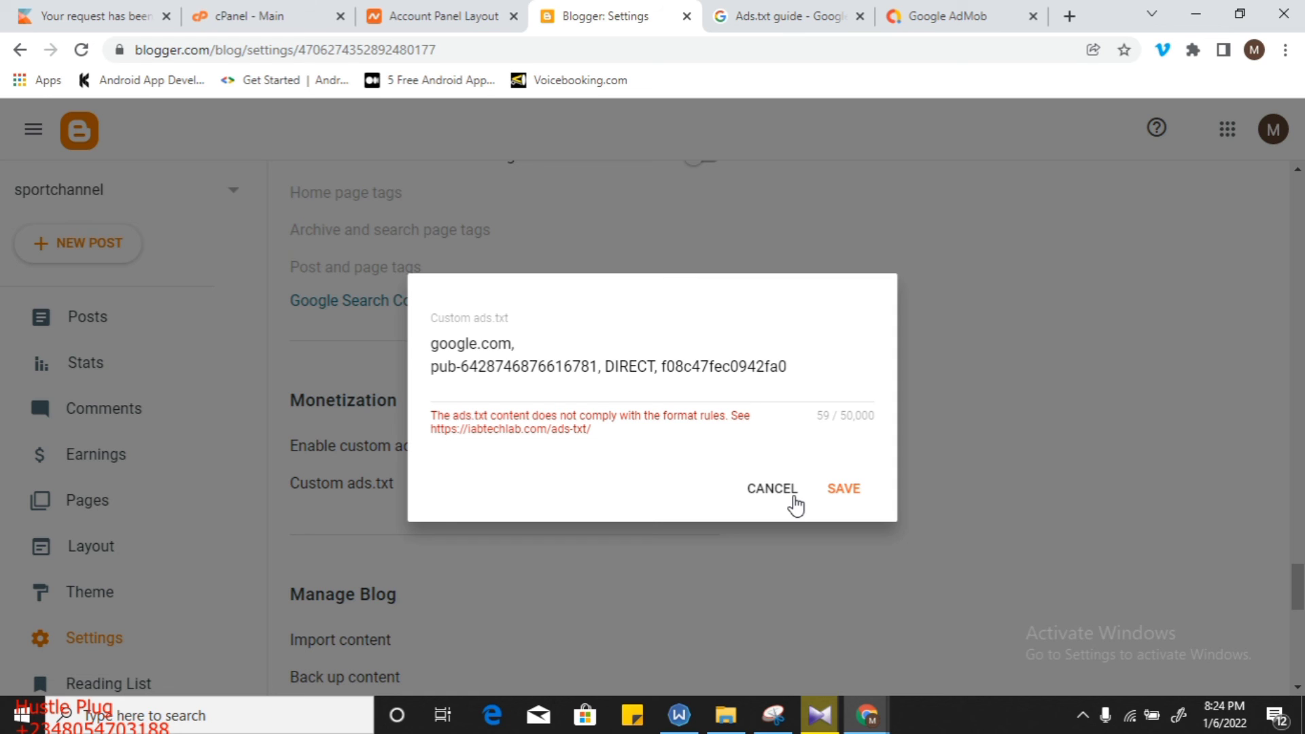
# Remove the extra character before the publisher ID so the custom ads.txt entry is a single line, and save it.
pyautogui.click(435, 373)
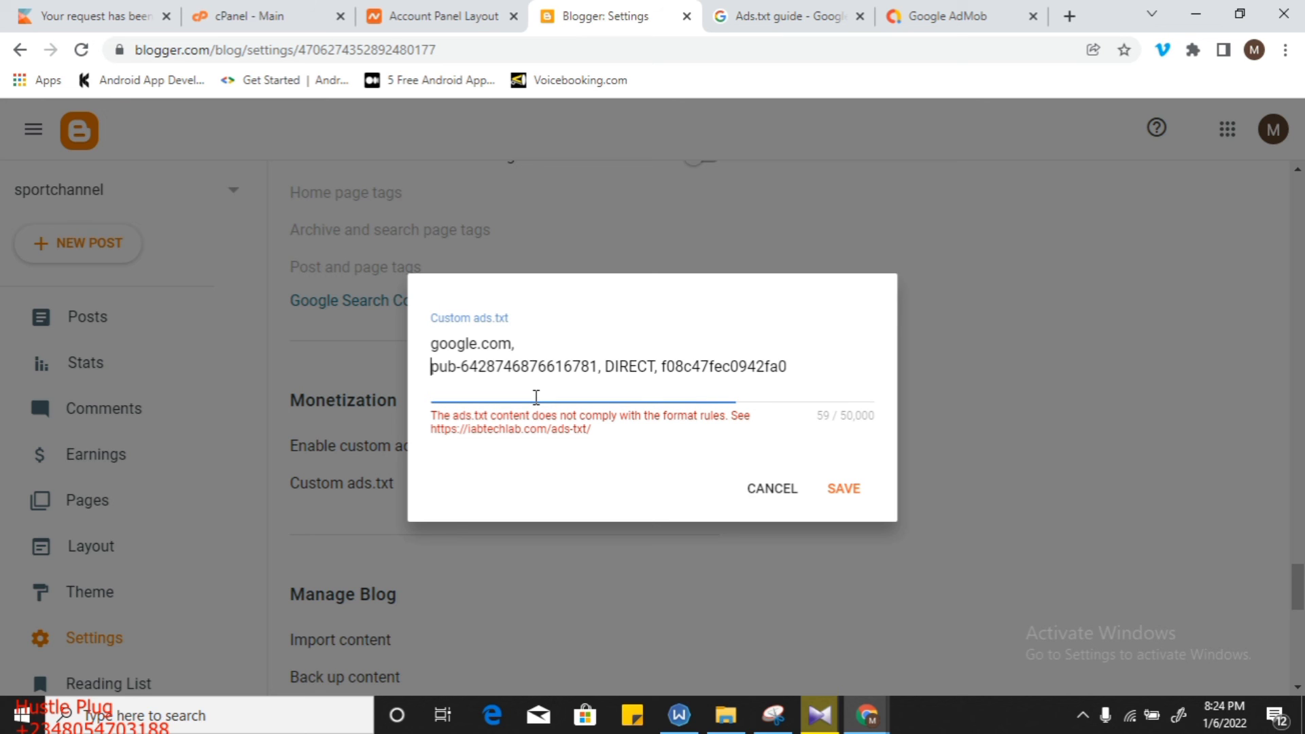
pyautogui.press('BackSpace')
pyautogui.click(843, 488)
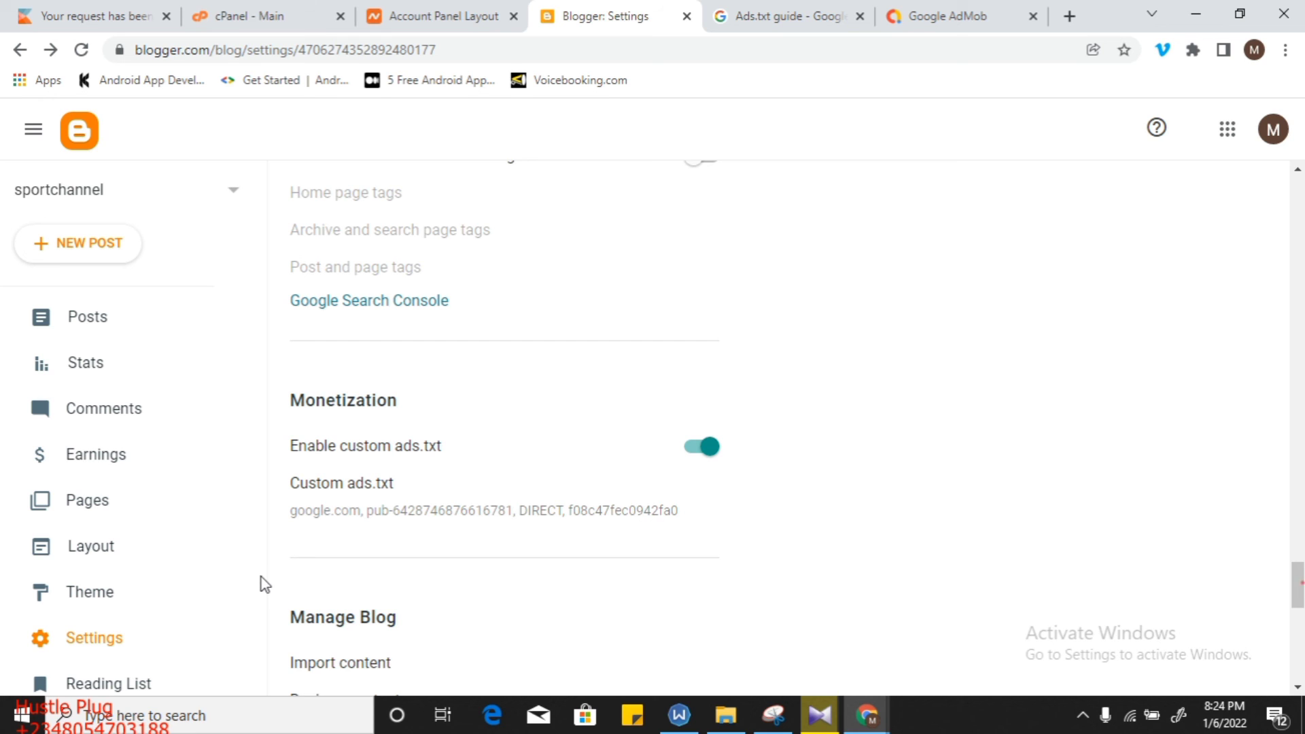
pyautogui.tripleClick(483, 510)
# Open the live sportchannel blog from its Blogger dashboard.
pyautogui.moveTo(1296, 584); pyautogui.dragTo(1299, 673)
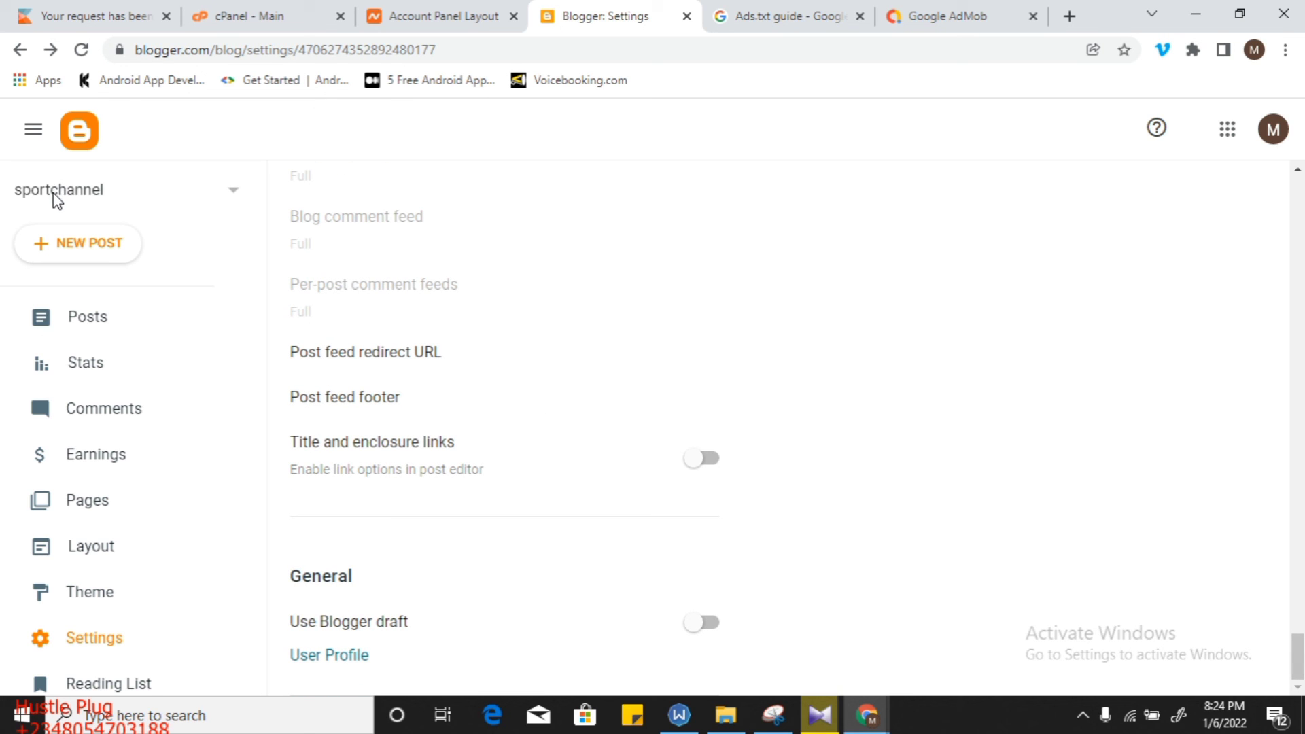
pyautogui.click(255, 467)
pyautogui.click(256, 629)
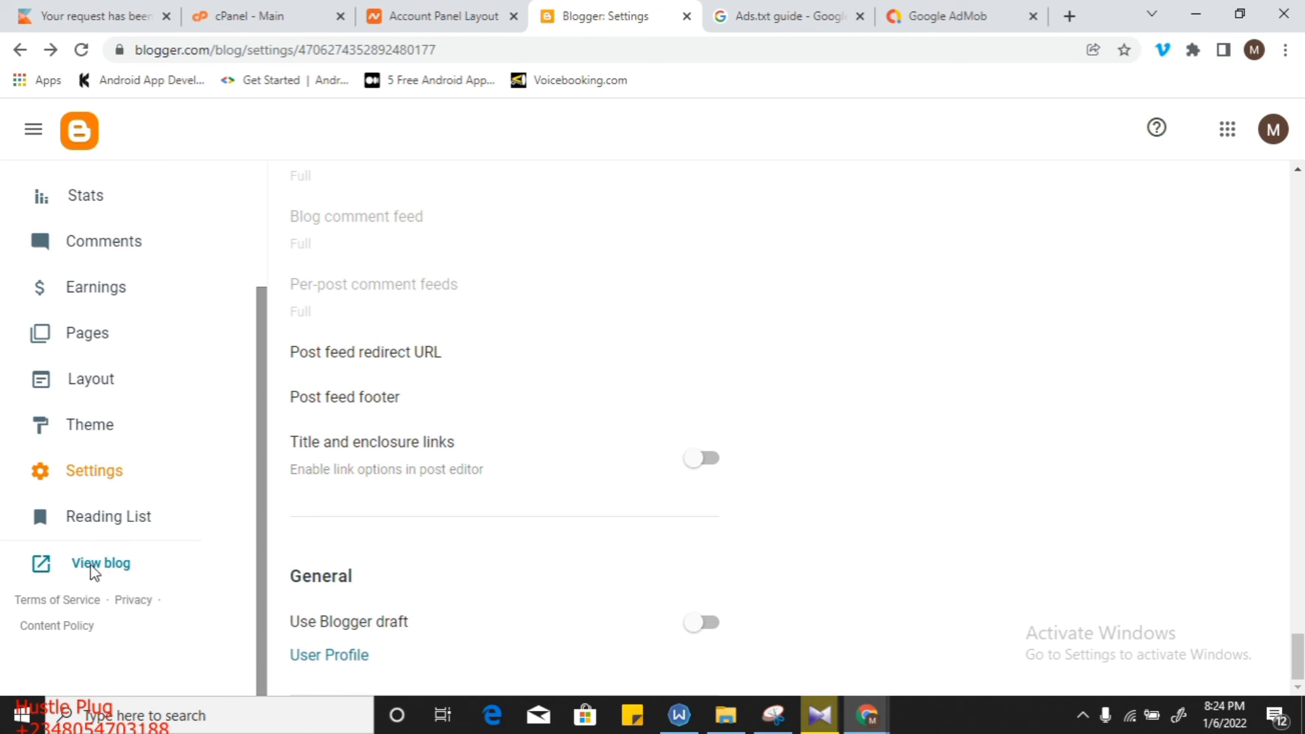
pyautogui.click(113, 567)
pyautogui.click(113, 566)
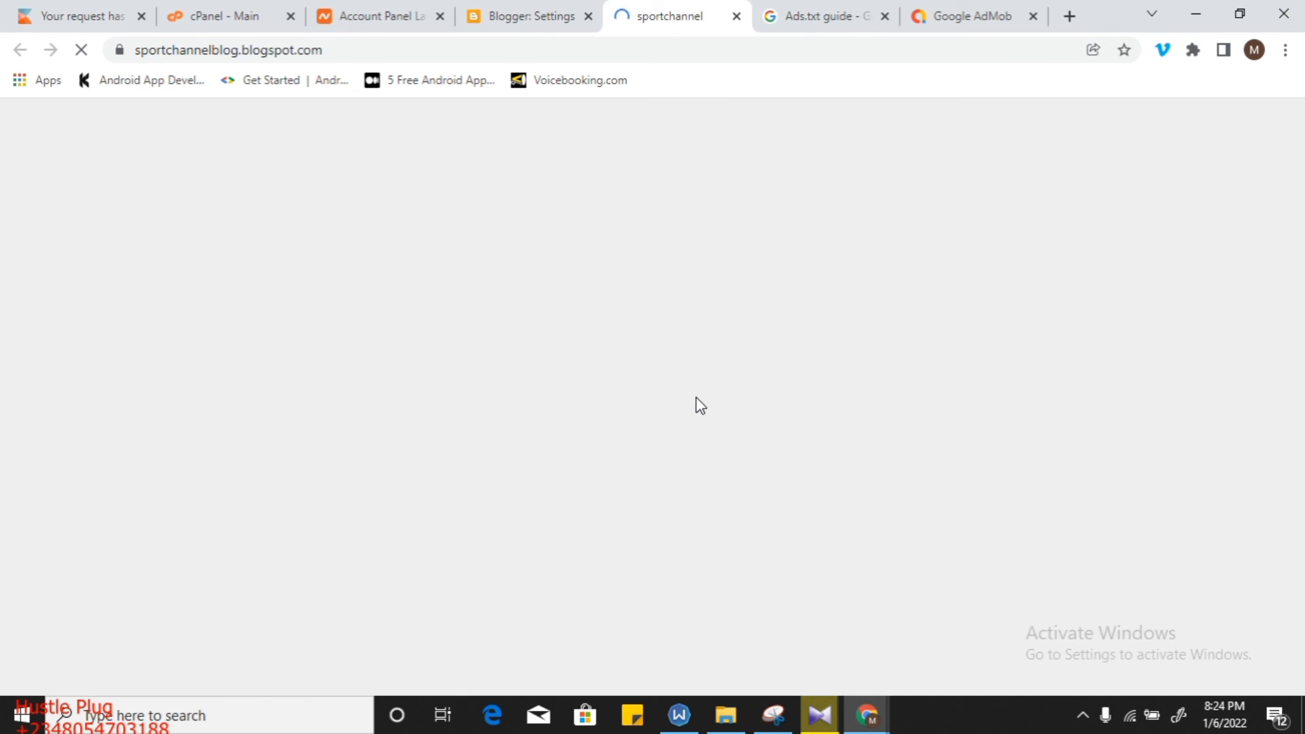
pyautogui.click(275, 50)
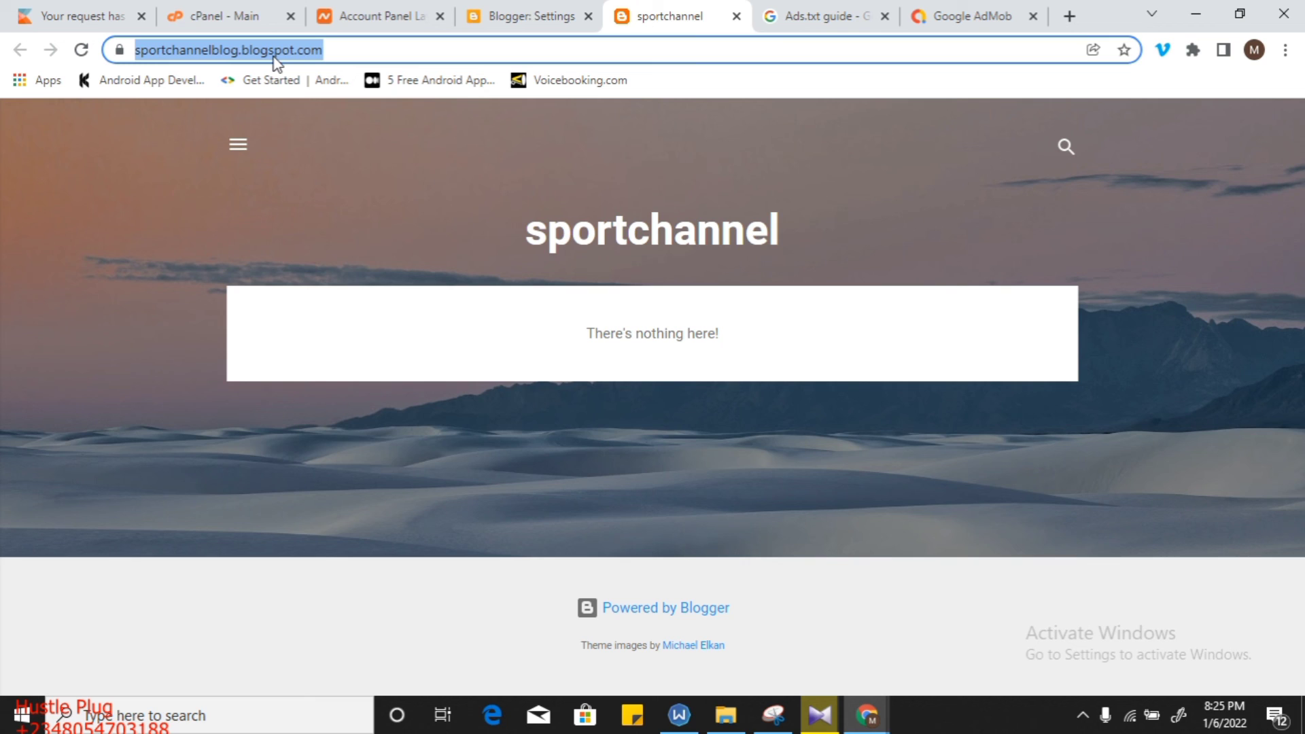
pyautogui.click(372, 54)
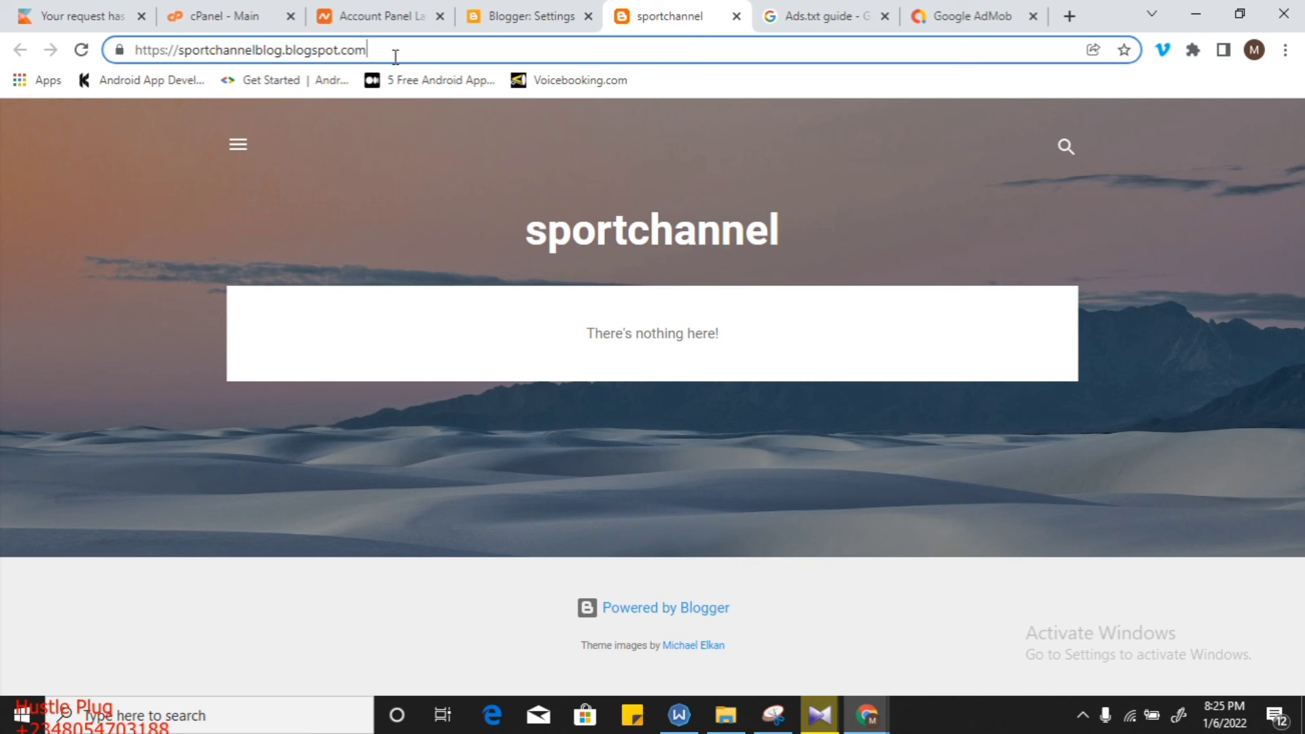
pyautogui.write('/')
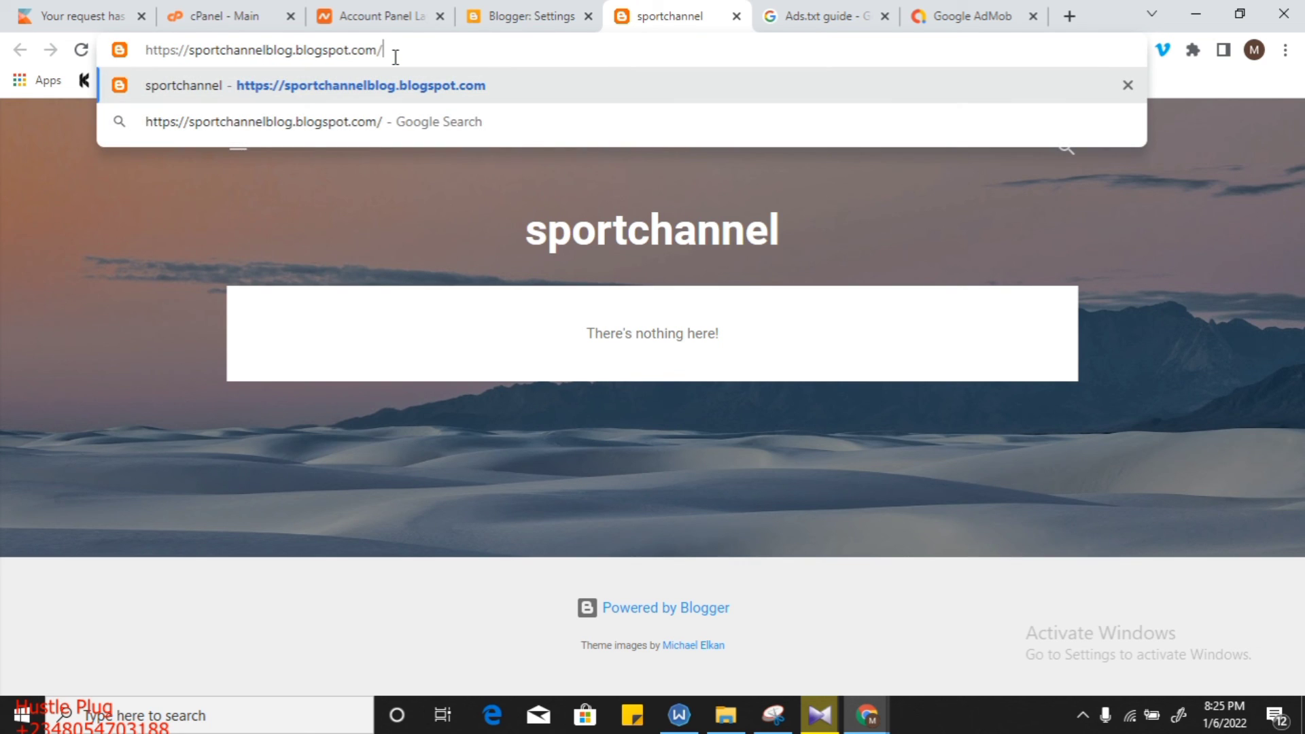
pyautogui.write('ads')
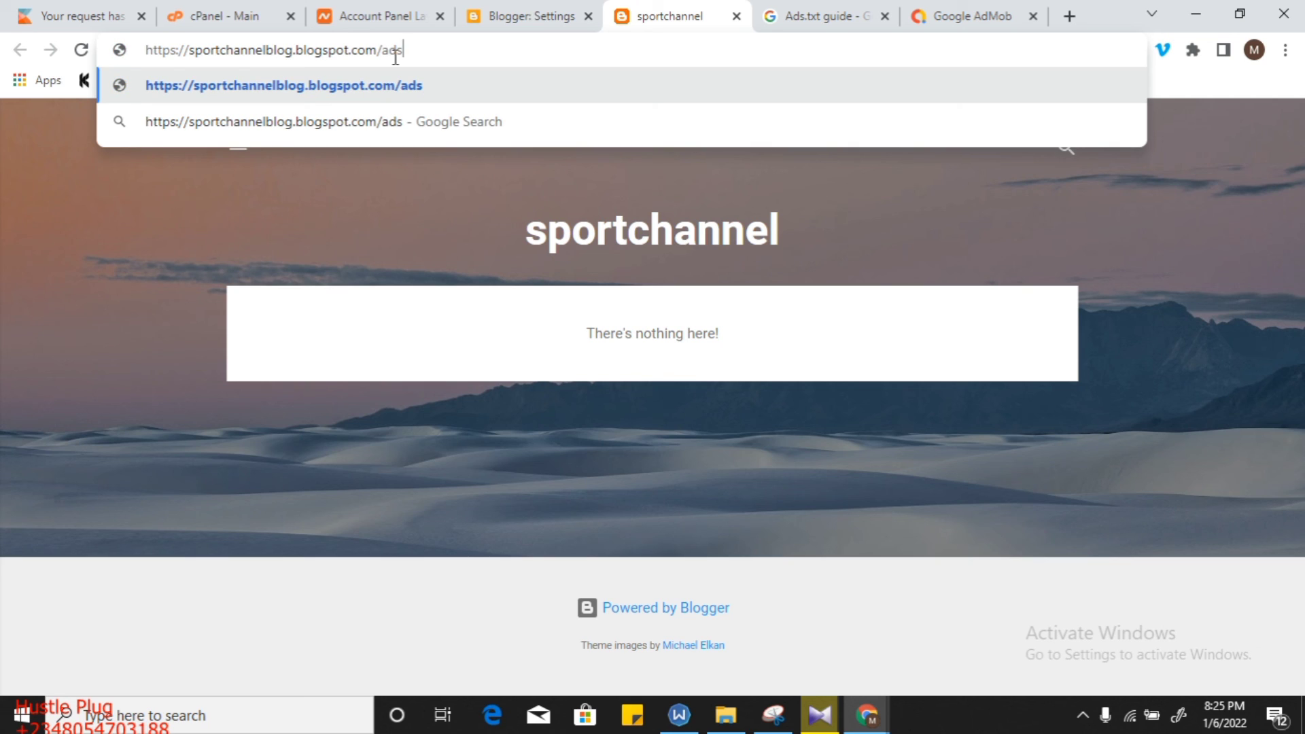
pyautogui.write('.txt')
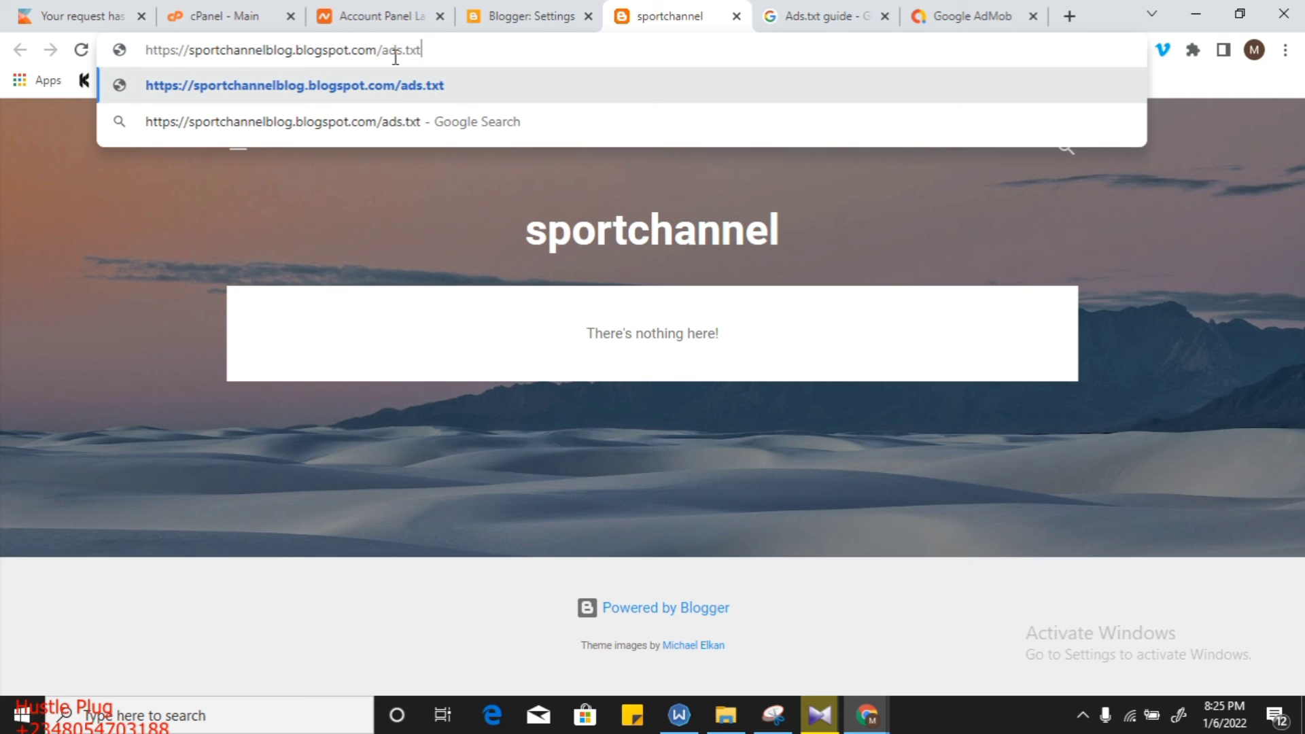